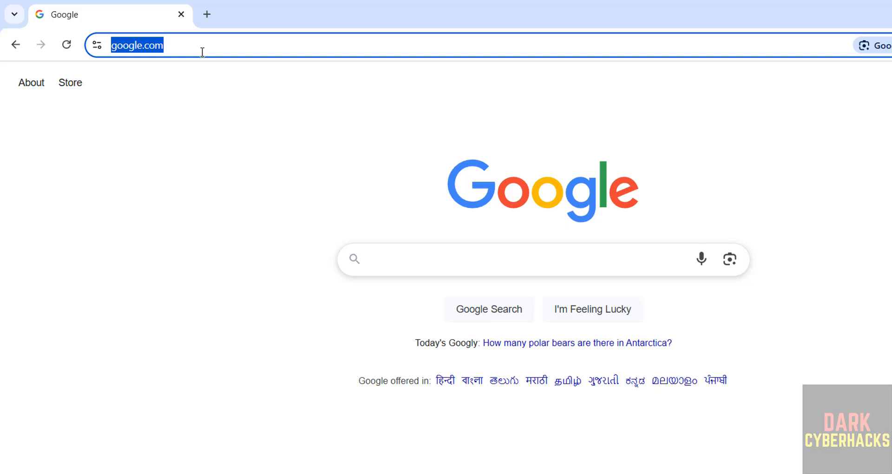
Enter parrotsec.org in Chrome's address bar to load the Parrot Security site.
type("parrotsecu")
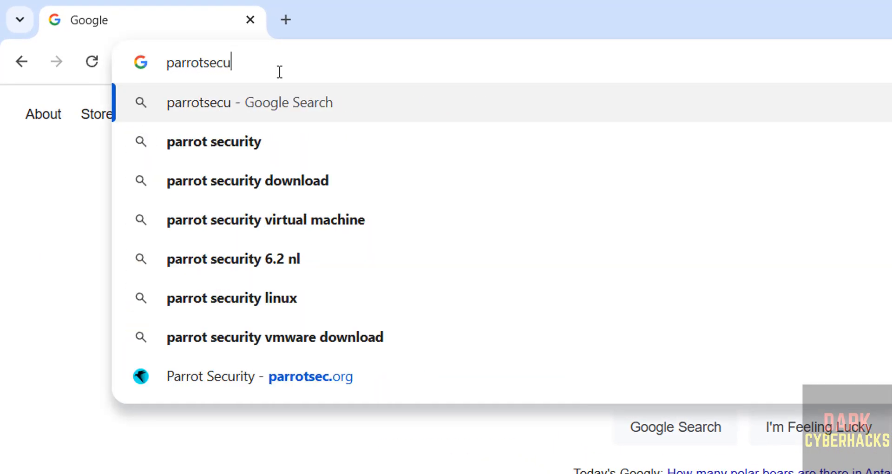
key("BackSpace")
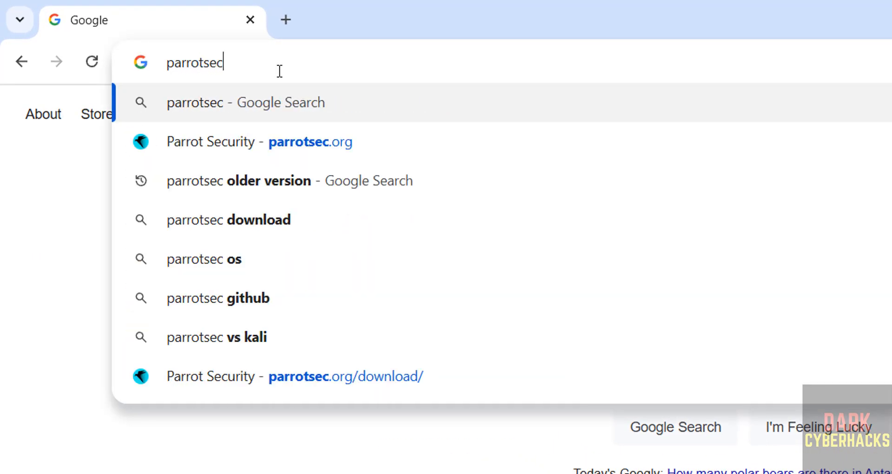
type(".org")
key("Return")
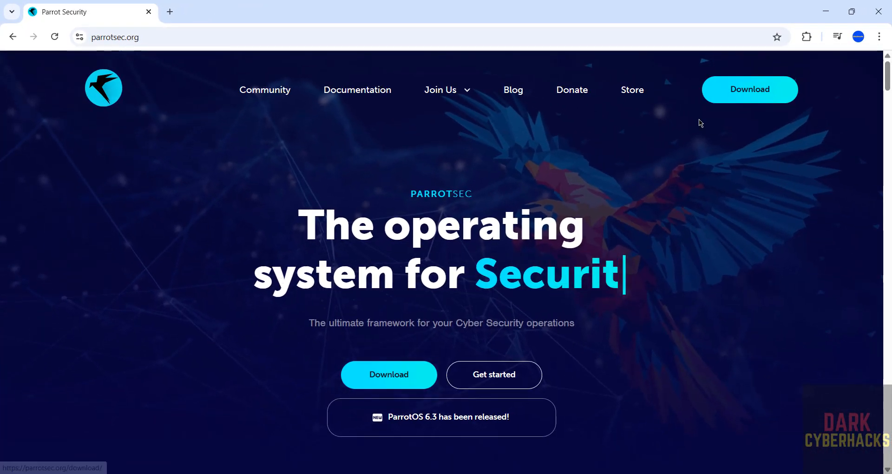
On the download page, pick Live, then Home edition, then AMD64 architecture.
left_click(773, 89)
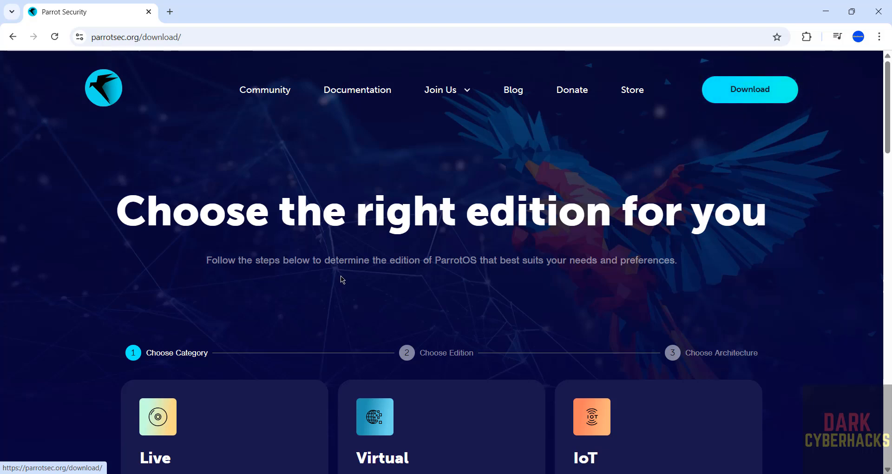
scroll(93, 279, "down", 2)
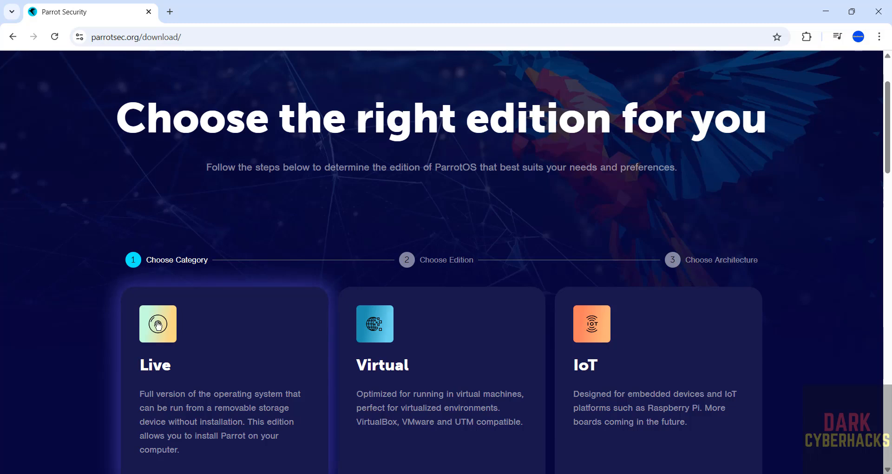
left_click(158, 325)
scroll(68, 348, "down", 3)
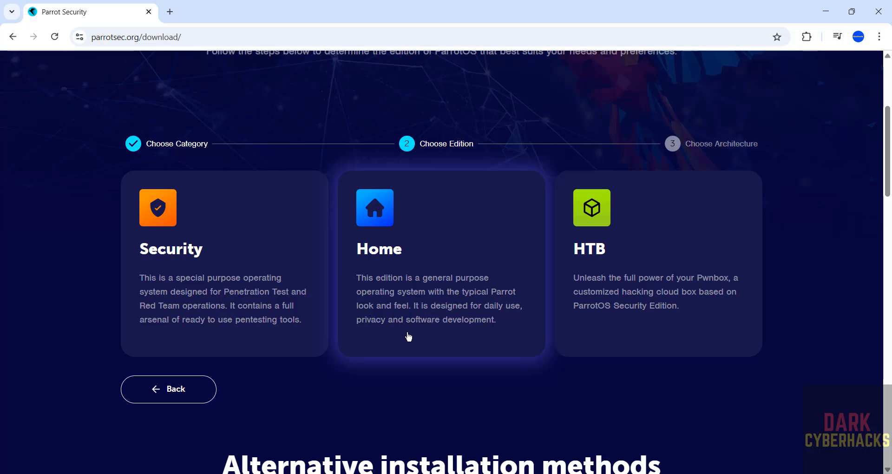
left_click(381, 233)
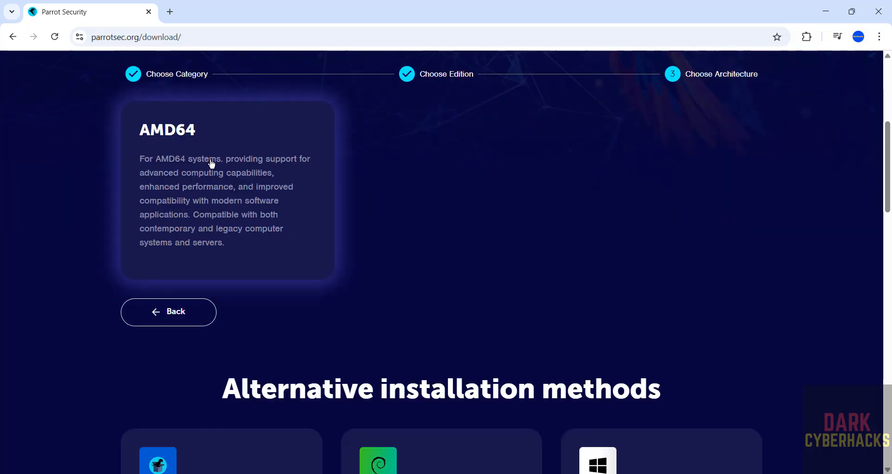
left_click(212, 162)
Download the Parrot Home 6.3.2 amd64 ISO and show Chrome's Downloads page with Ctrl+J.
scroll(575, 267, "down", 4)
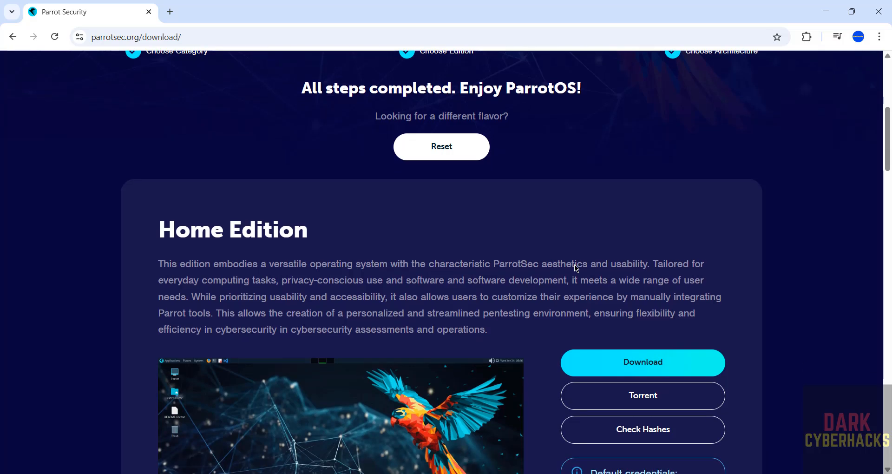
scroll(575, 267, "down", 1)
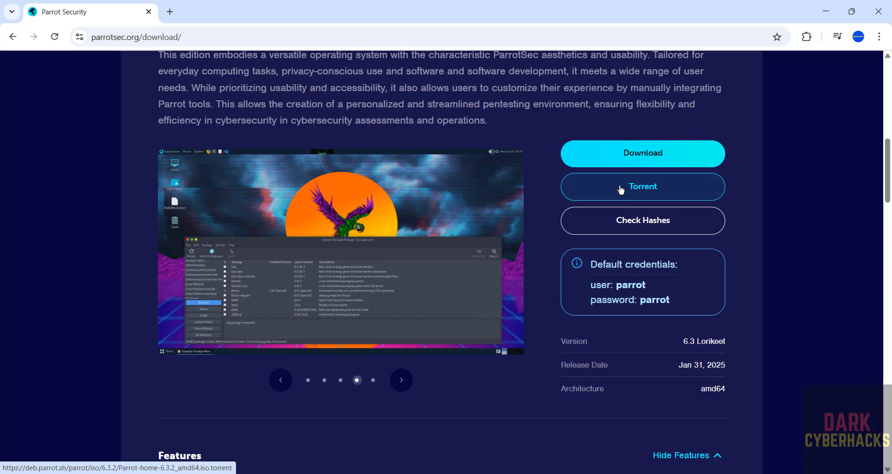
left_click(618, 156)
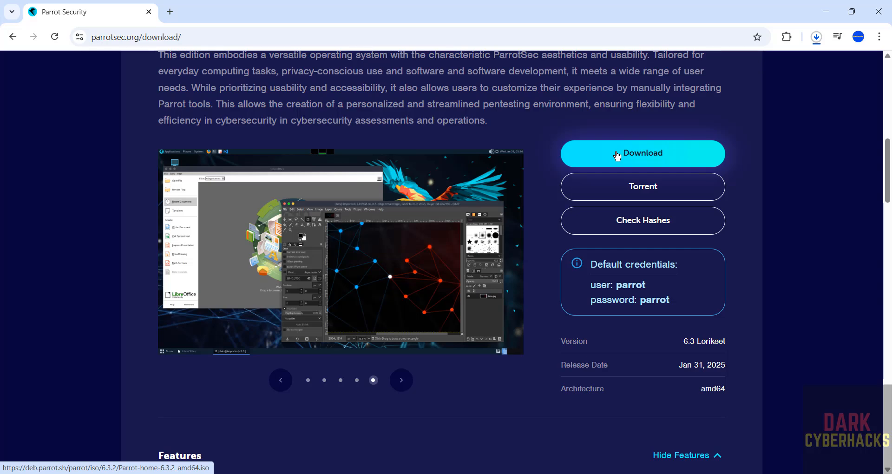
key("ctrl+j")
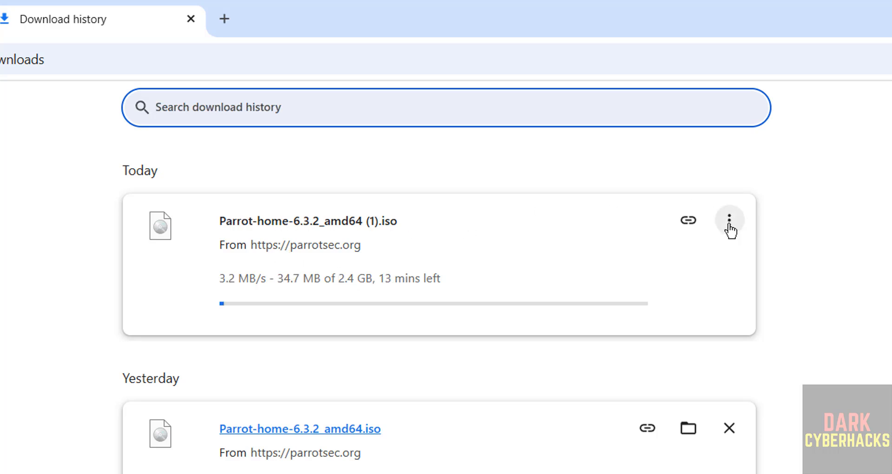
Cancel and remove the duplicate Parrot ISO download, and remove the May 14 PDF entry.
left_click(729, 221)
left_click(678, 261)
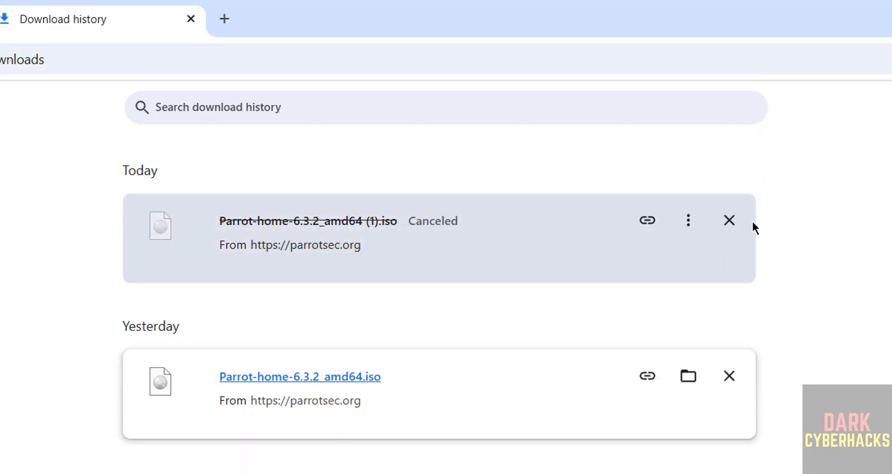
left_click(730, 220)
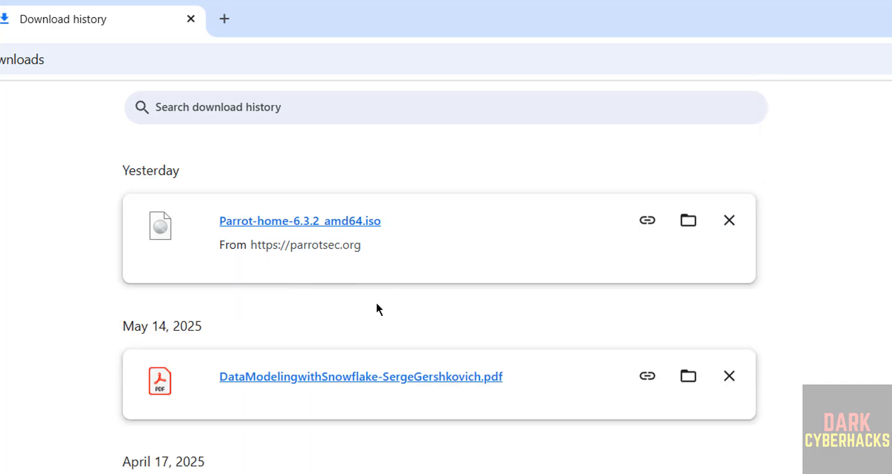
left_click(729, 377)
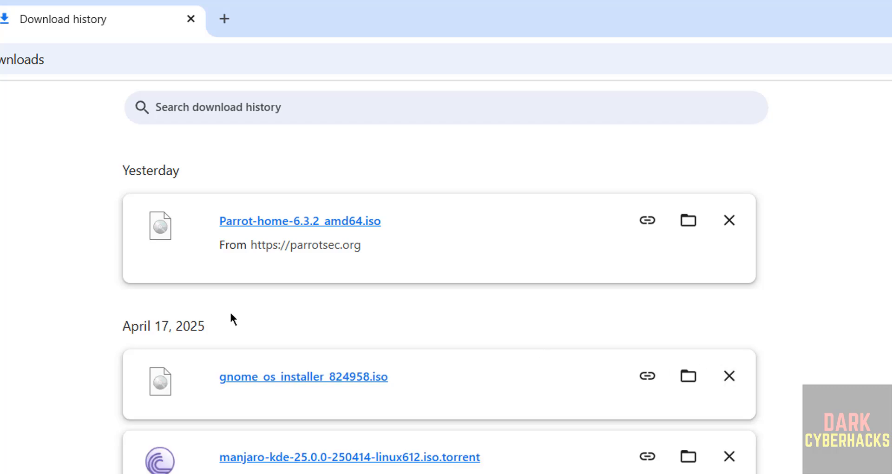
double_click(41, 324)
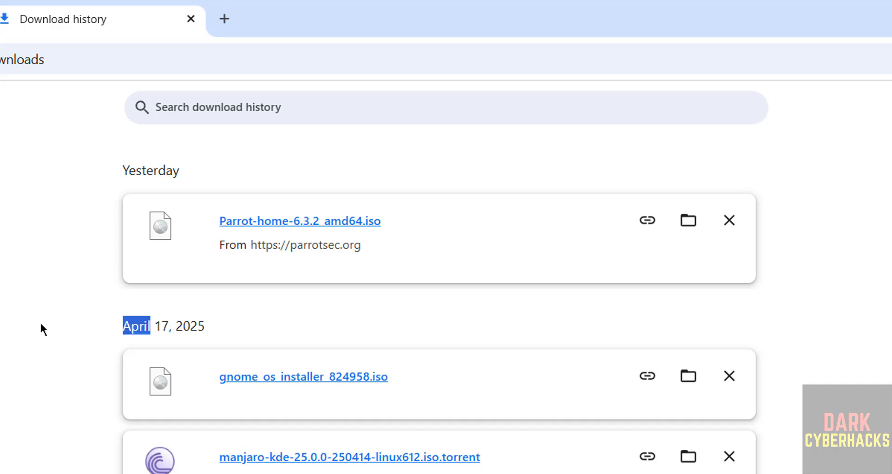
left_click(198, 310)
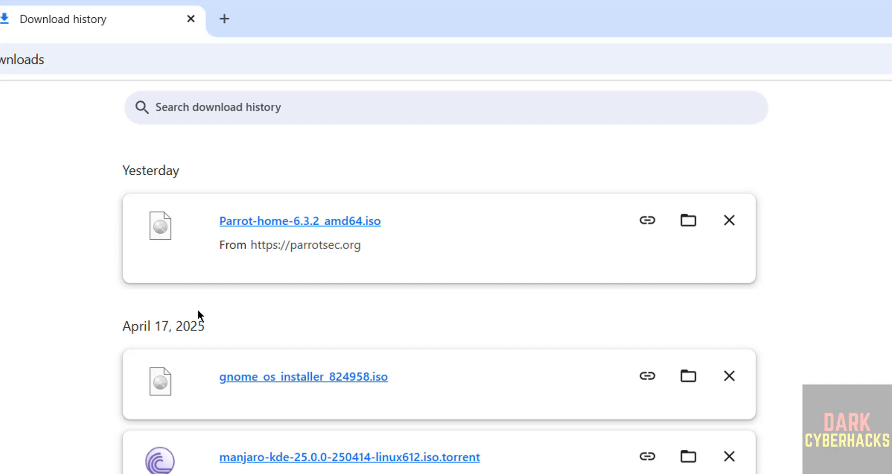
Search the Start menu for 'virtual' and launch Oracle VirtualBox.
key("super")
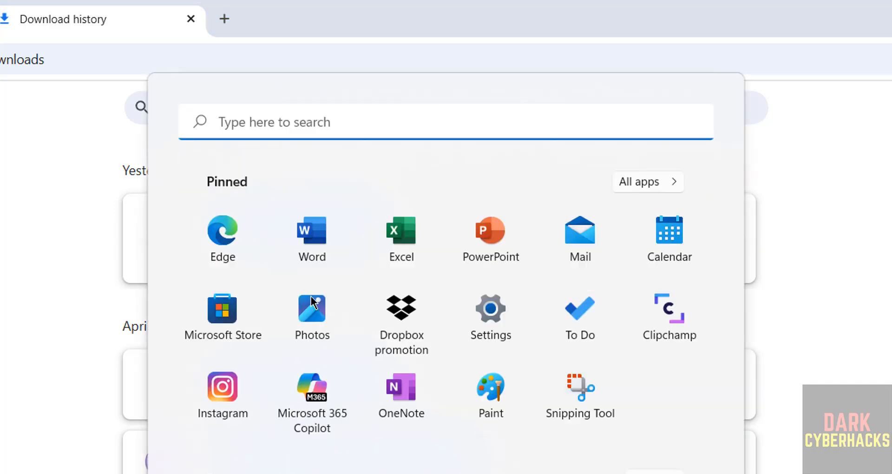
type("virtual")
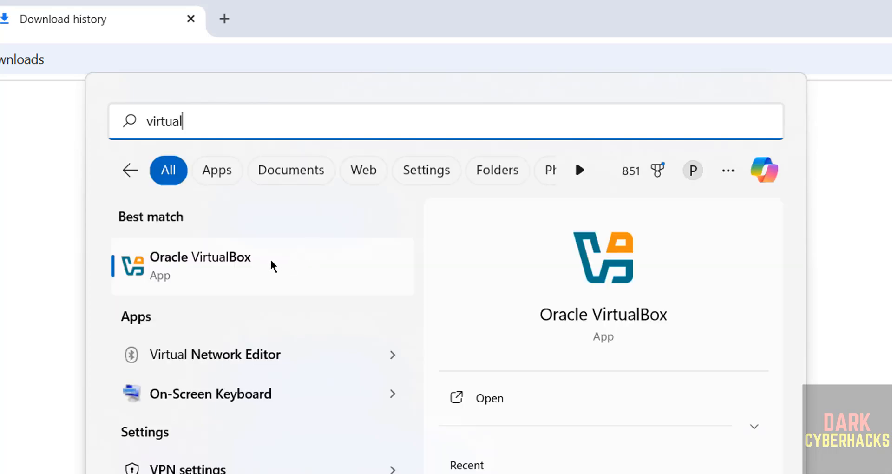
left_click(271, 264)
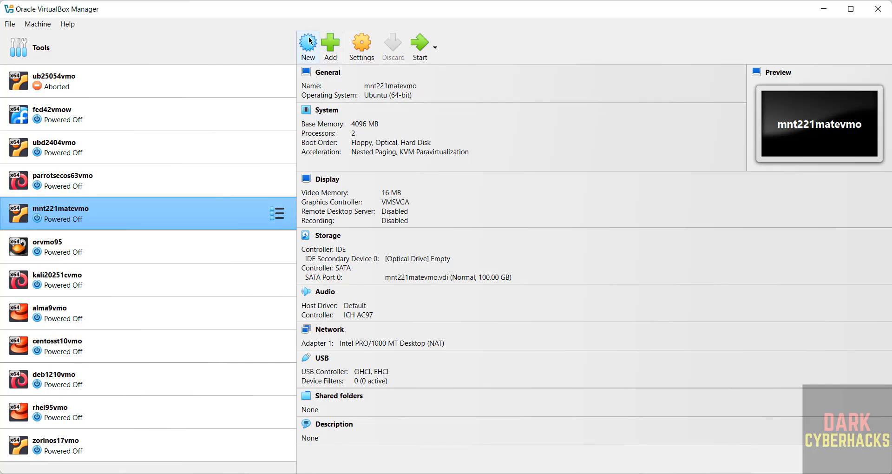
Begin a new virtual machine named parrothome63vmo and show the Folder choices.
left_click(38, 23)
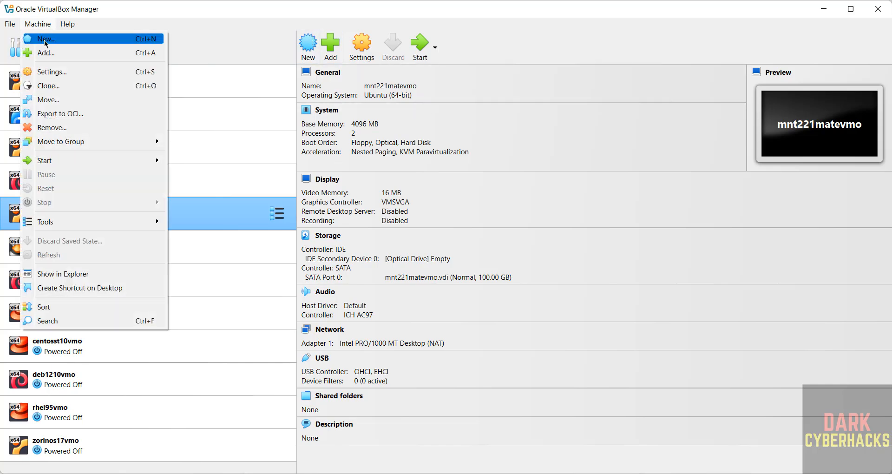
left_click(46, 44)
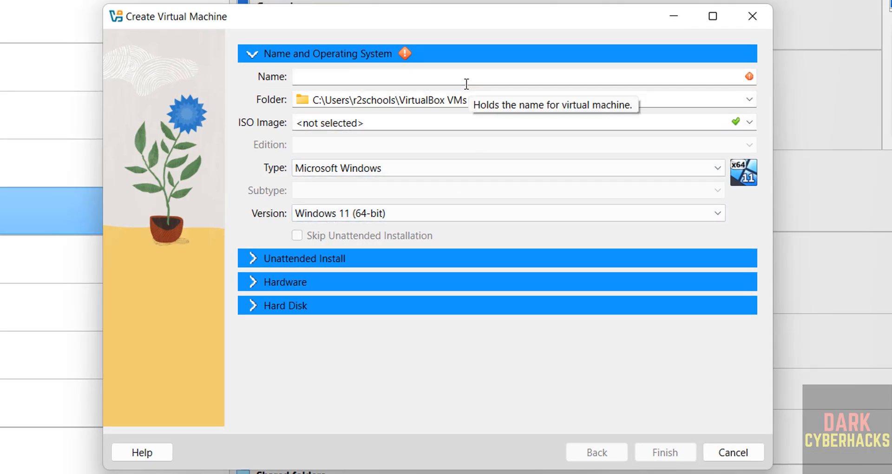
type("parrot")
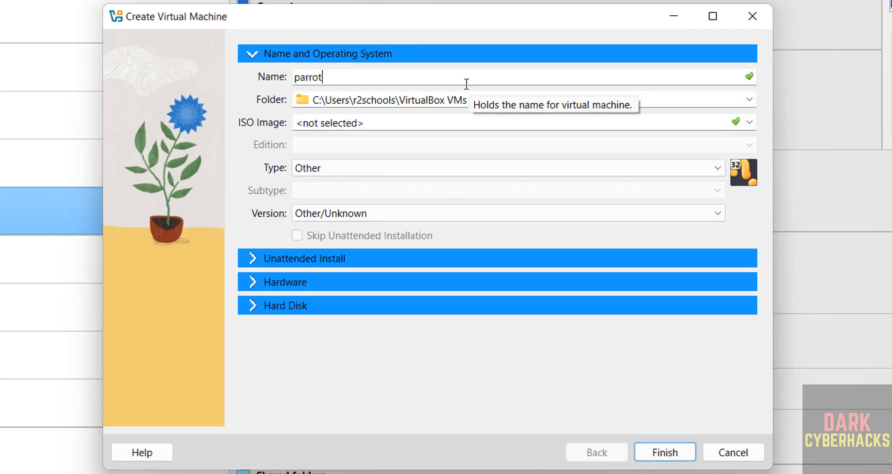
type("home63vmo")
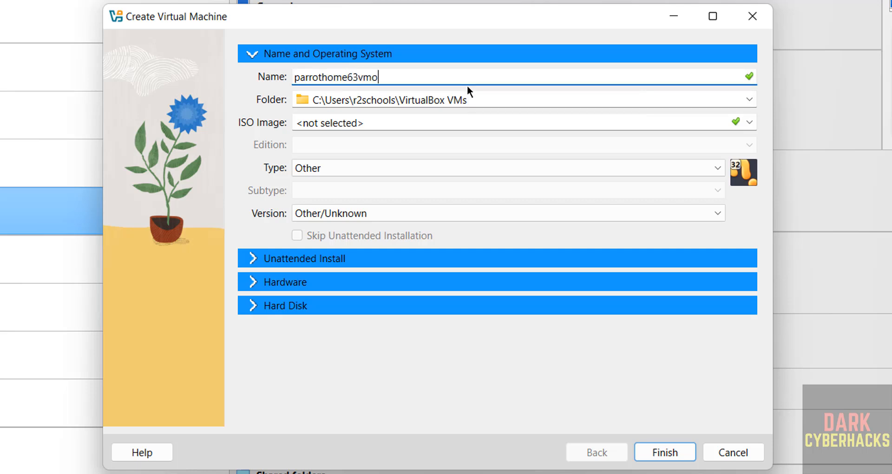
key("ctrl+a")
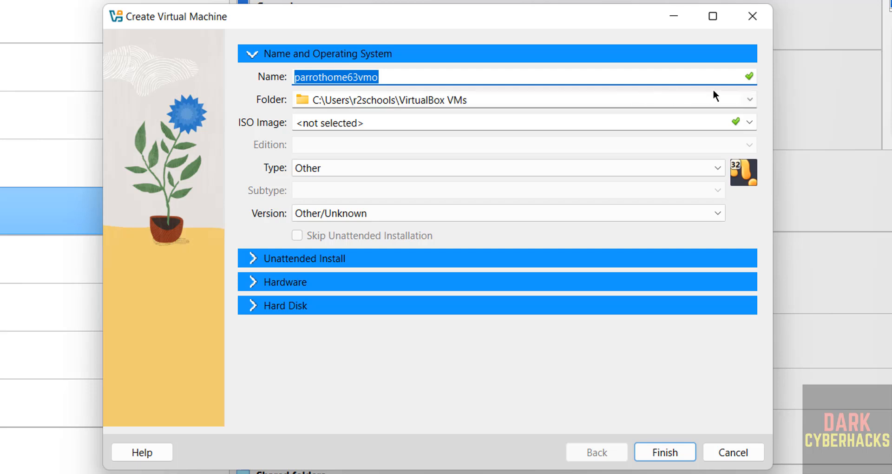
left_click(747, 100)
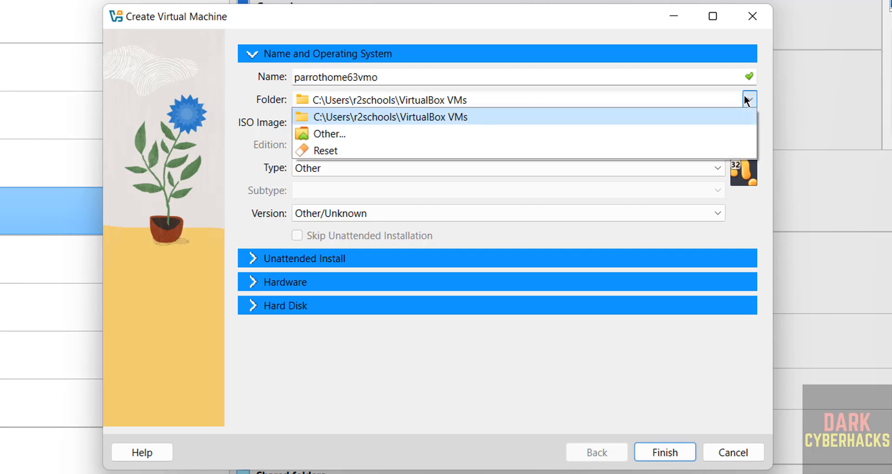
left_click(573, 100)
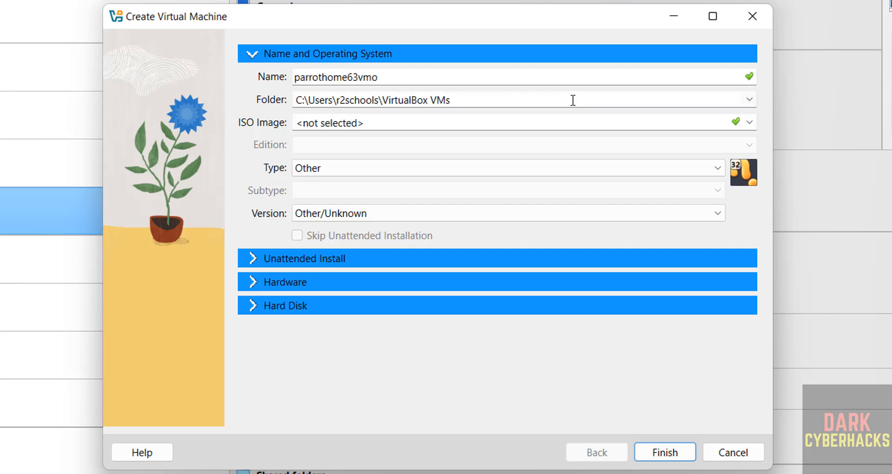
left_click(748, 99)
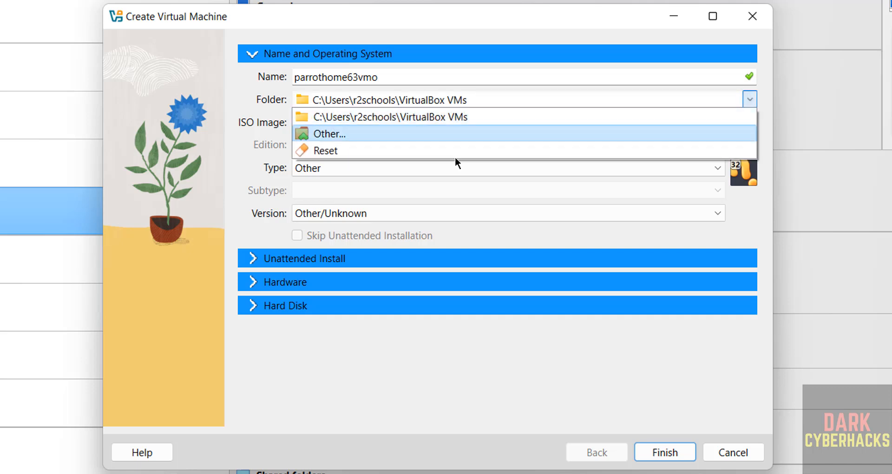
Create a parrothome63vmo folder in E:\VMS and select it as the machine folder.
left_click(381, 134)
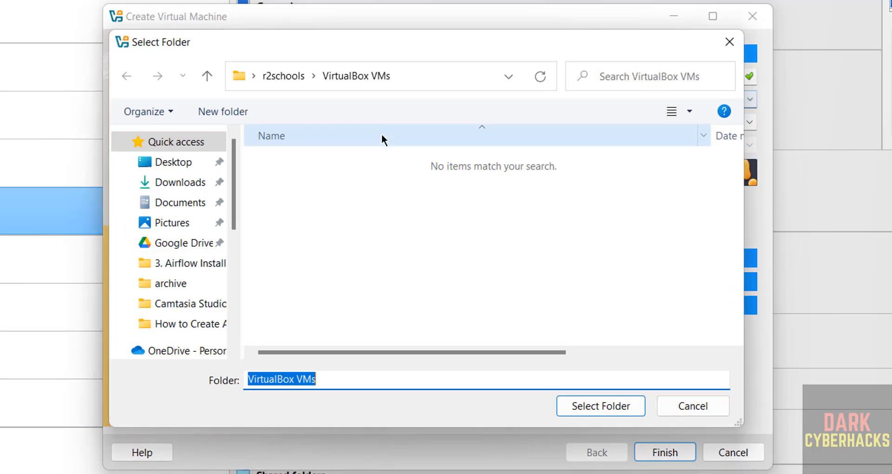
scroll(234, 249, "down", 5)
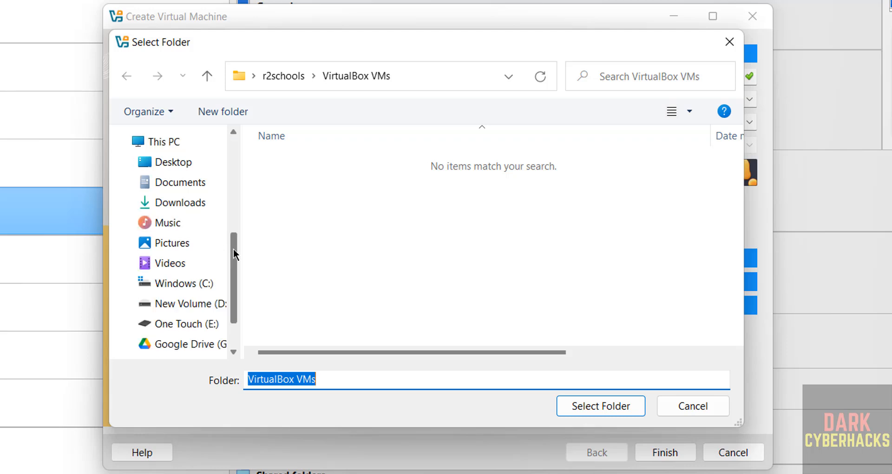
left_click(186, 327)
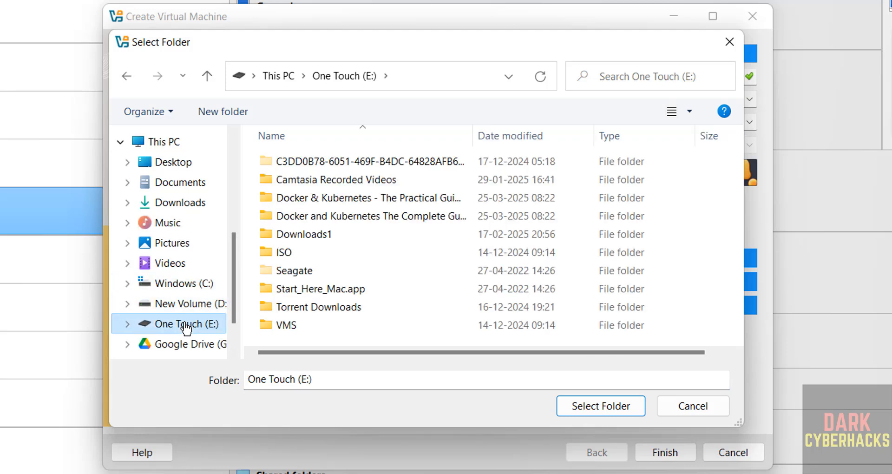
double_click(274, 324)
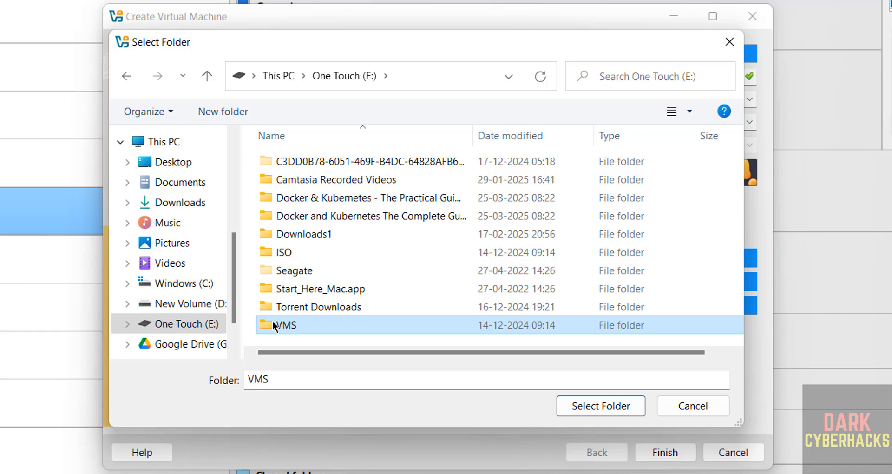
left_click(210, 111)
type("parrothome63vmo")
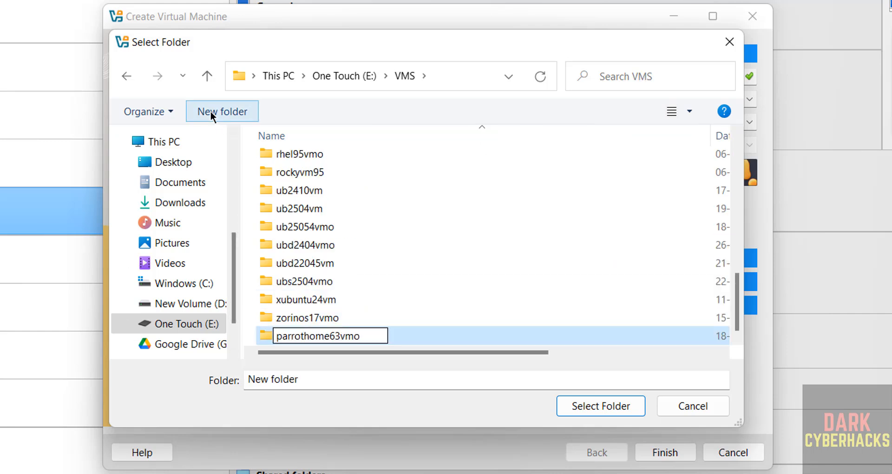
key("Return")
left_click(619, 414)
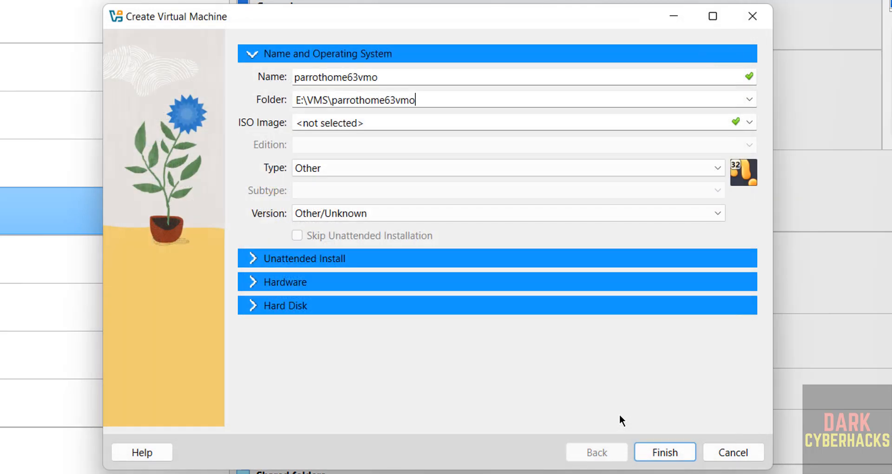
left_click(748, 122)
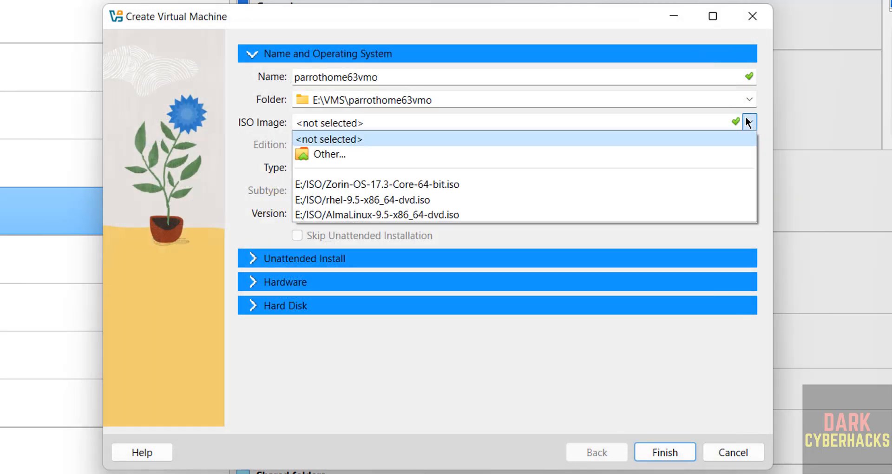
Choose Parrot-home-6.3.2_amd64.iso from Downloads as the machine's ISO image.
left_click(434, 153)
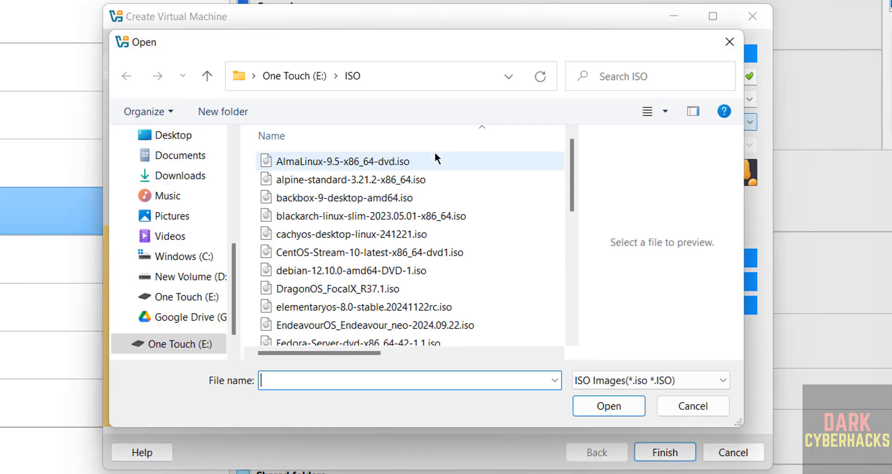
left_click(179, 175)
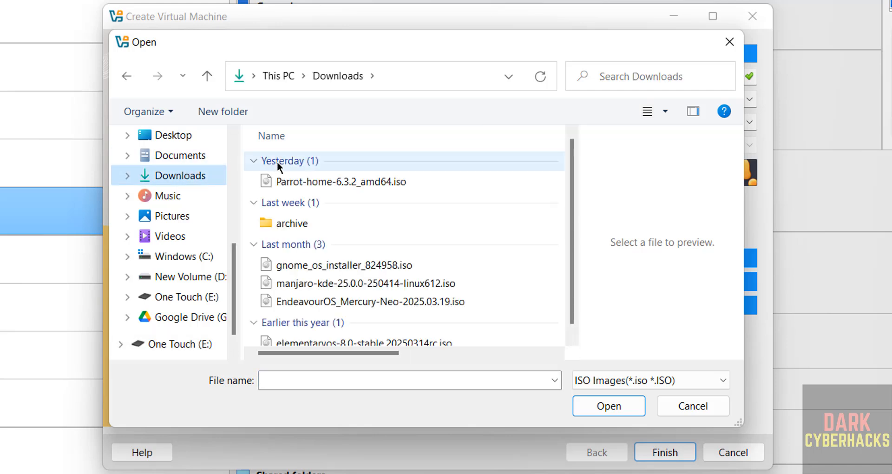
left_click(294, 178)
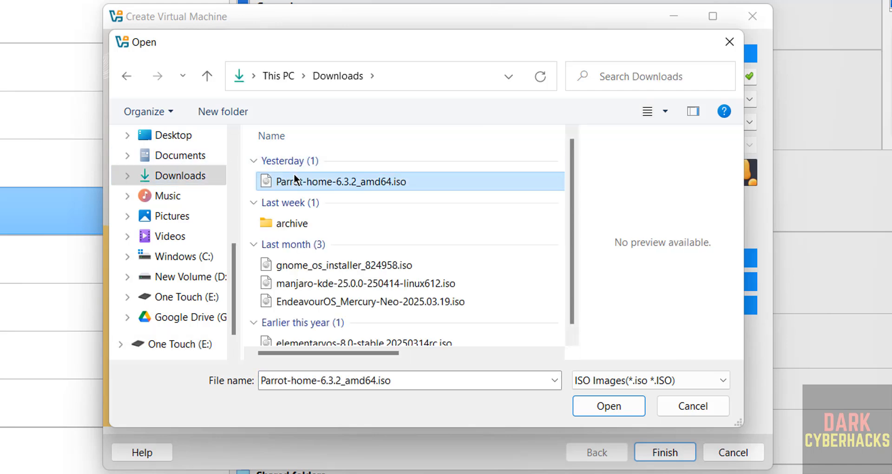
left_click(603, 407)
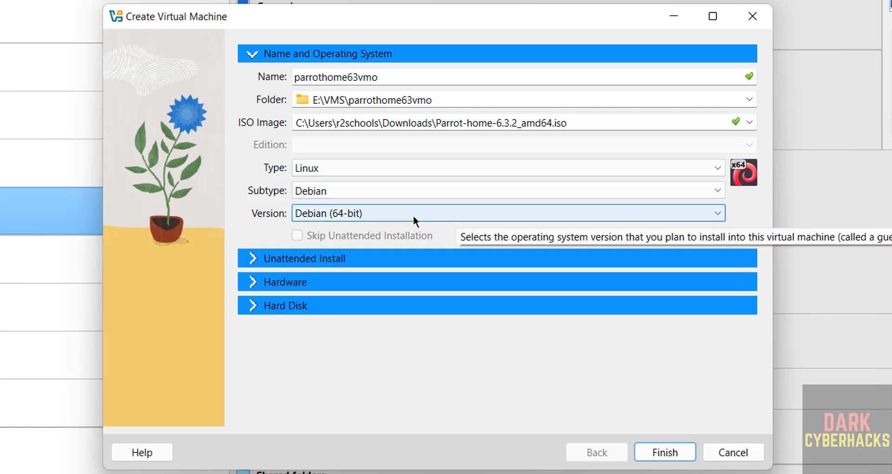
Set base memory to 4096 MB and processors to 2.
left_click(292, 281)
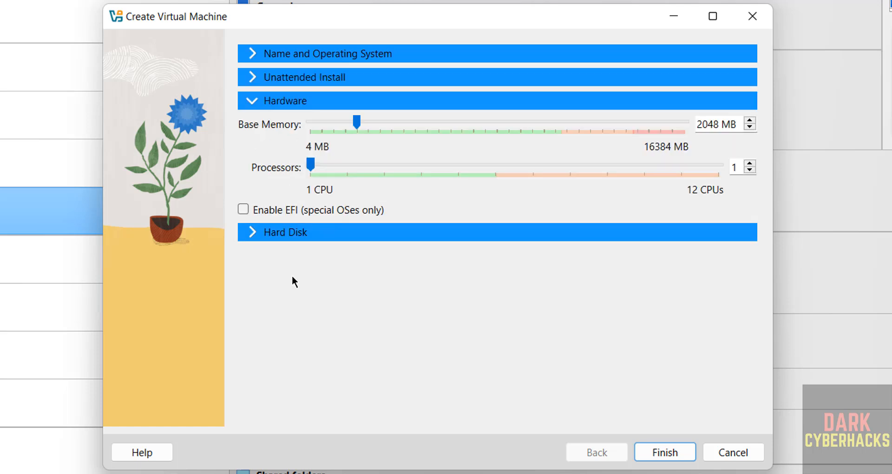
double_click(704, 121)
type("4096")
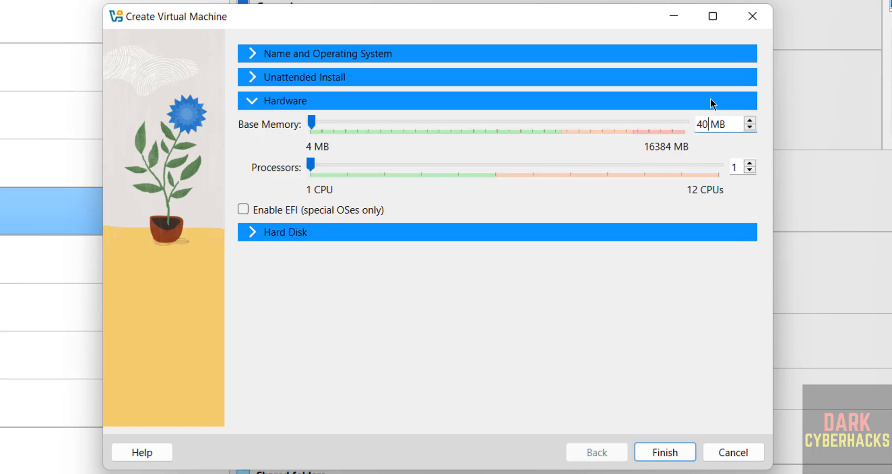
key("Tab")
type("2")
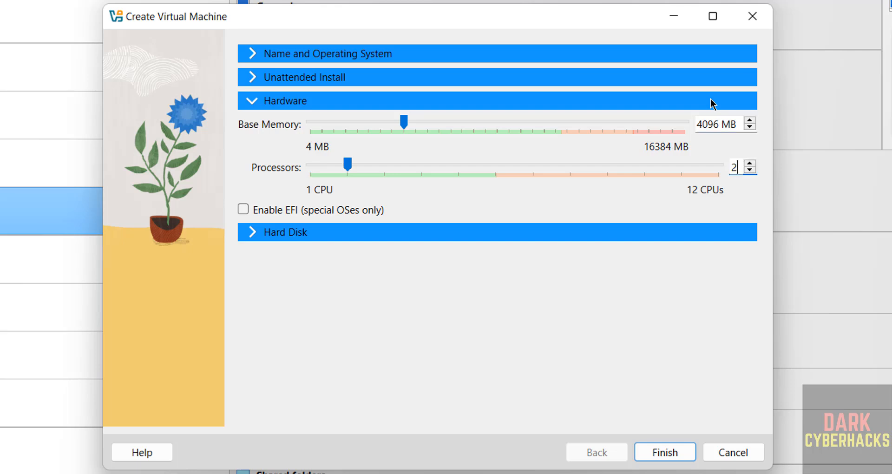
Set the virtual hard disk size to 50 GB and finish creating the machine.
left_click(334, 235)
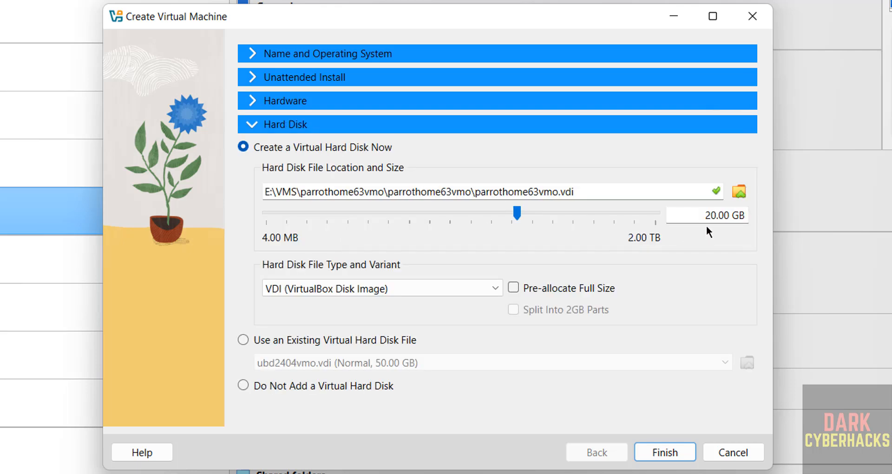
triple_click(702, 205)
double_click(701, 205)
type("50")
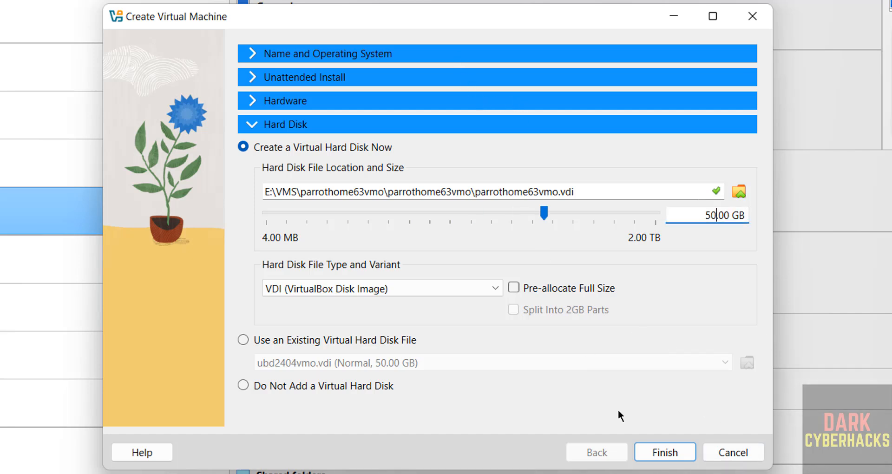
left_click(663, 449)
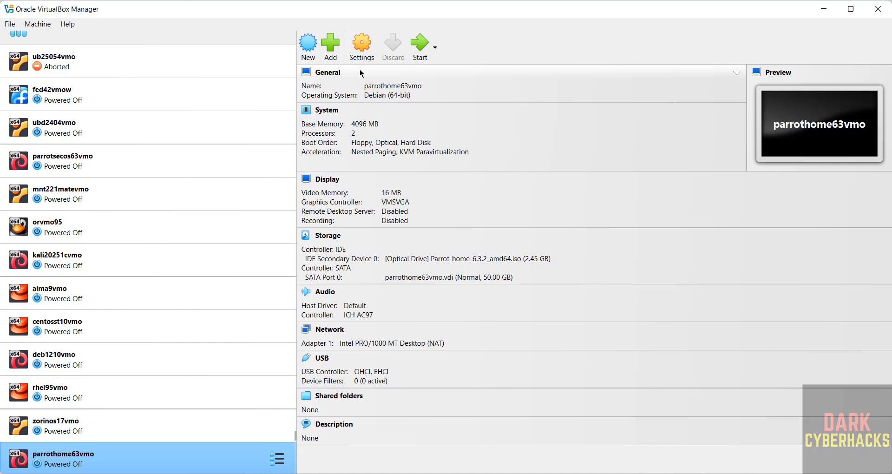
Check the parrothome63vmo settings without changes, then start the VM.
right_click(155, 468)
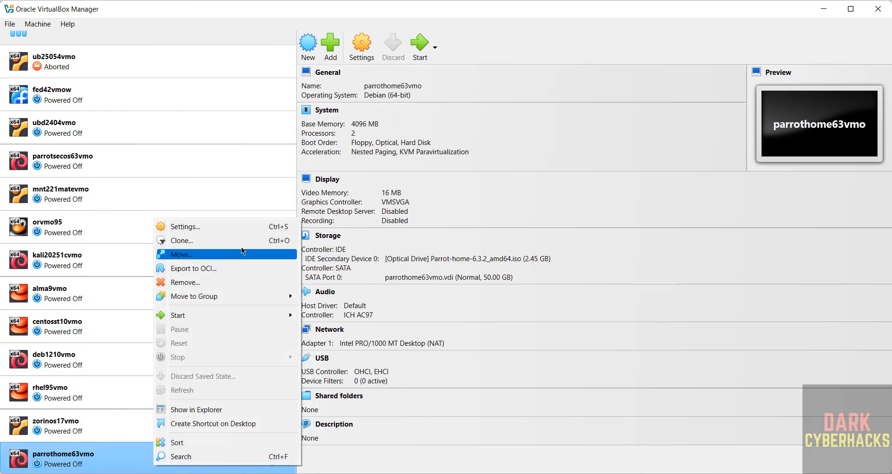
left_click(48, 24)
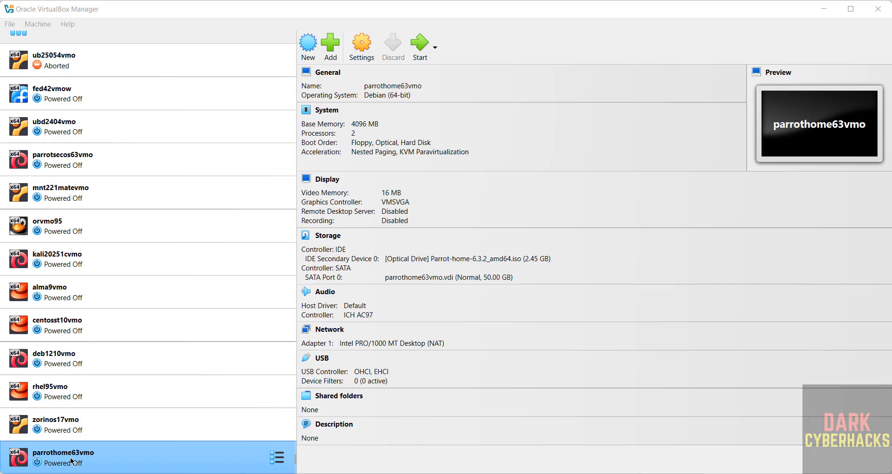
left_click(365, 46)
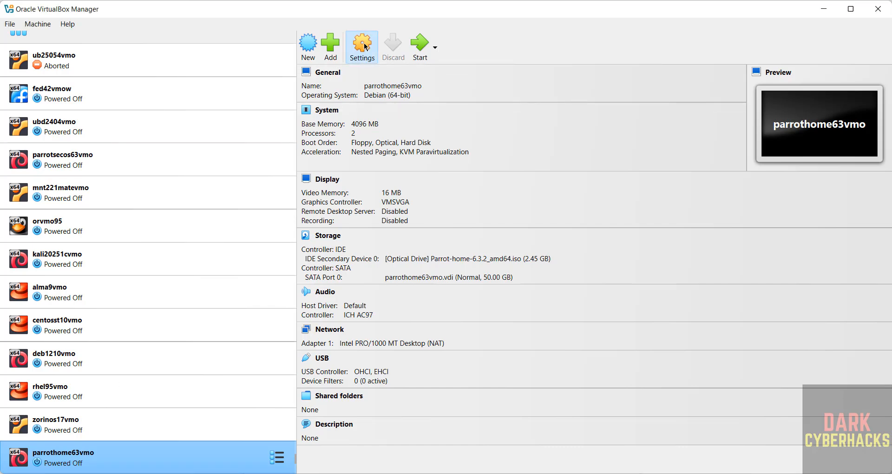
key("Escape")
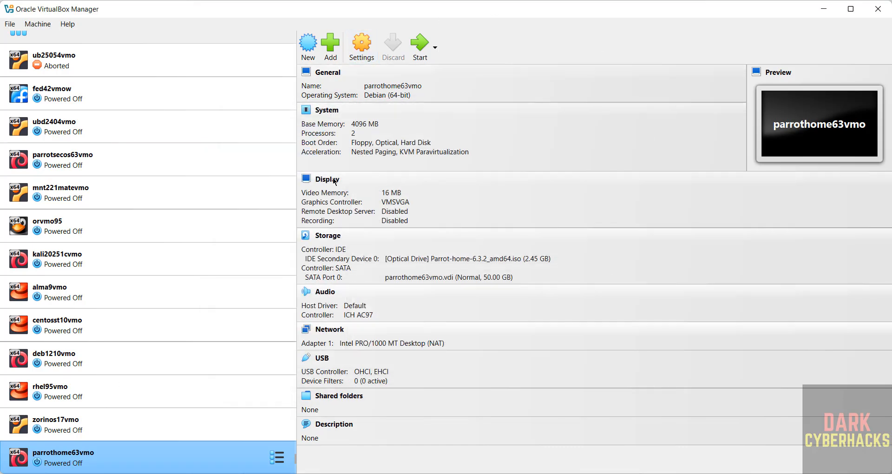
left_click(419, 51)
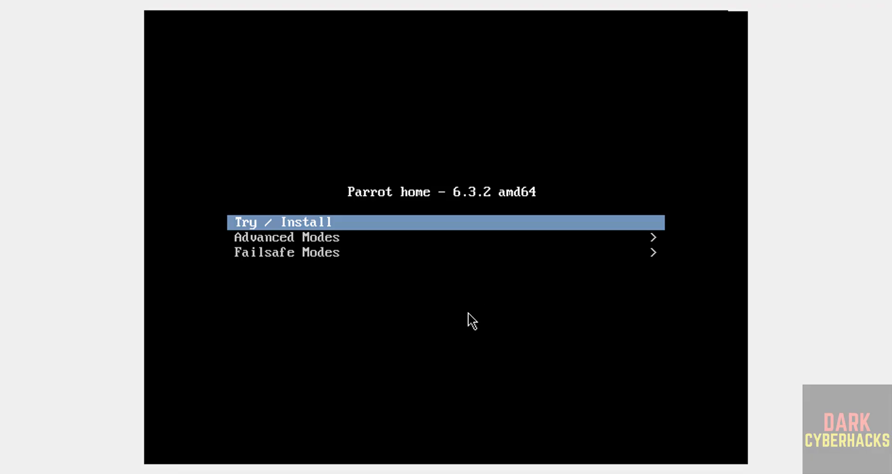
Boot the Parrot live ISO using the Try / Install option.
key("Down")
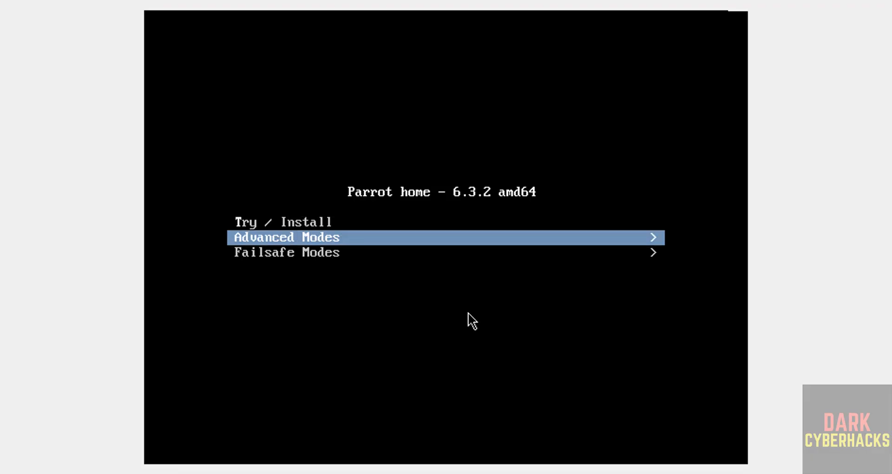
key("Up")
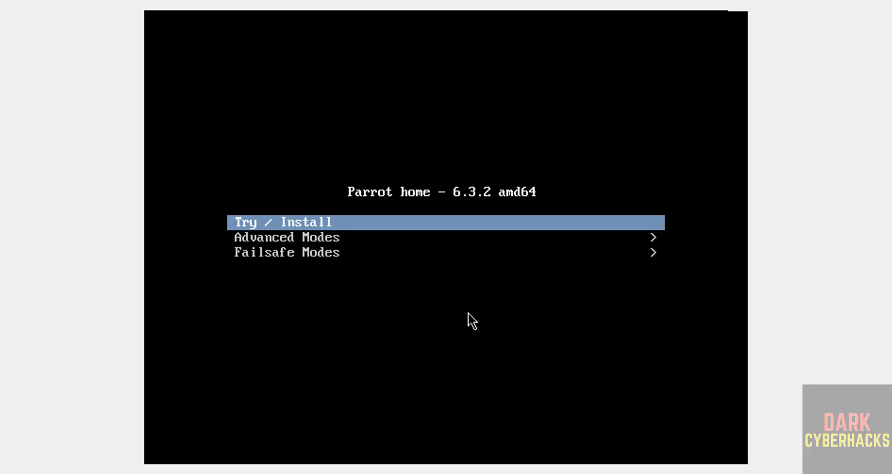
key("Return")
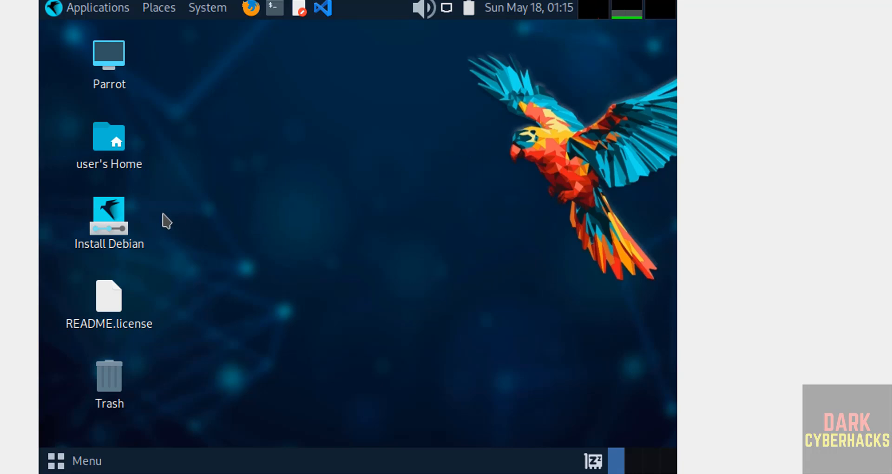
Start the Calamares installer from the live desktop's Install Debian shortcut.
right_click(118, 215)
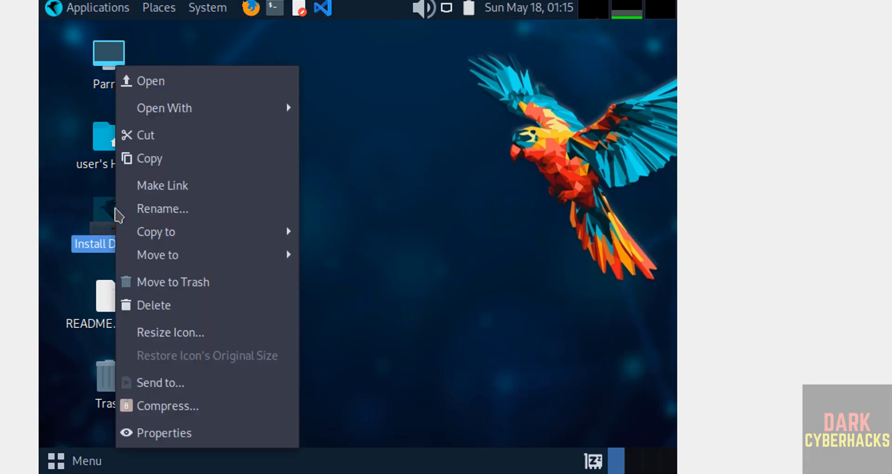
left_click(225, 83)
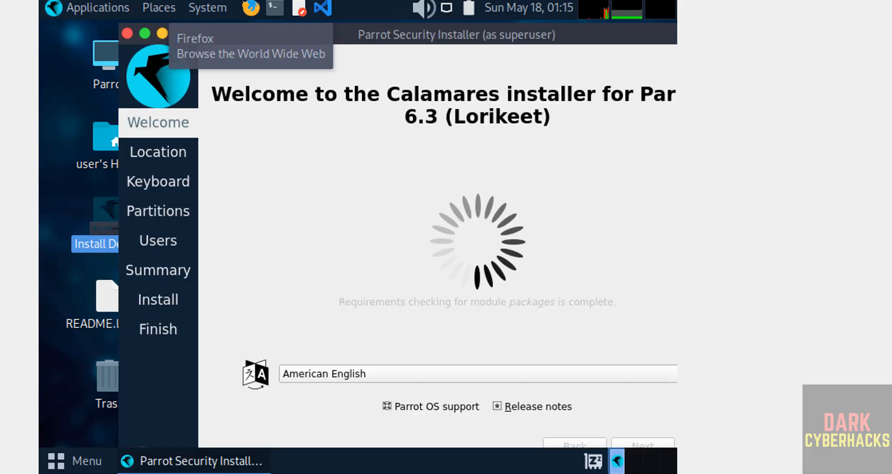
left_click(887, 2)
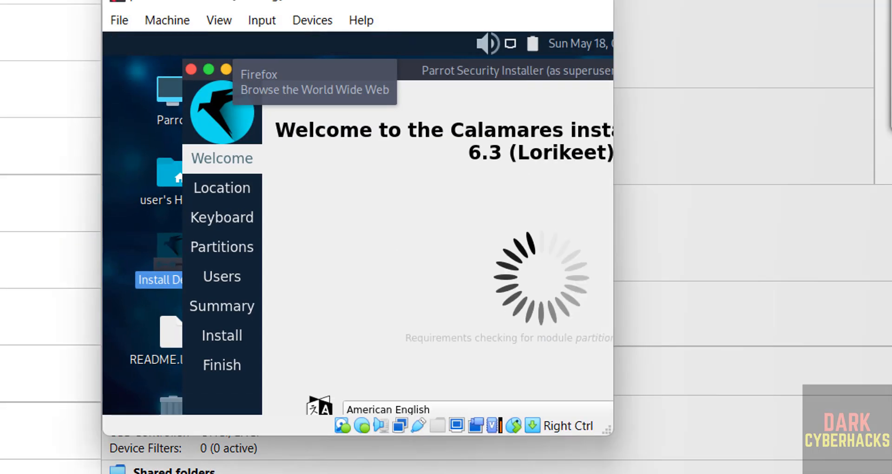
Maximize the VM window and continue past the installer's welcome page.
left_click(547, 2)
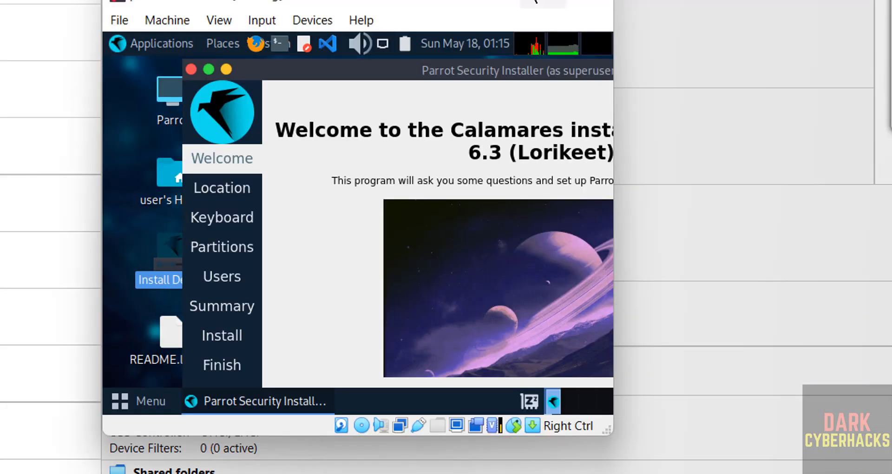
left_click(544, 0)
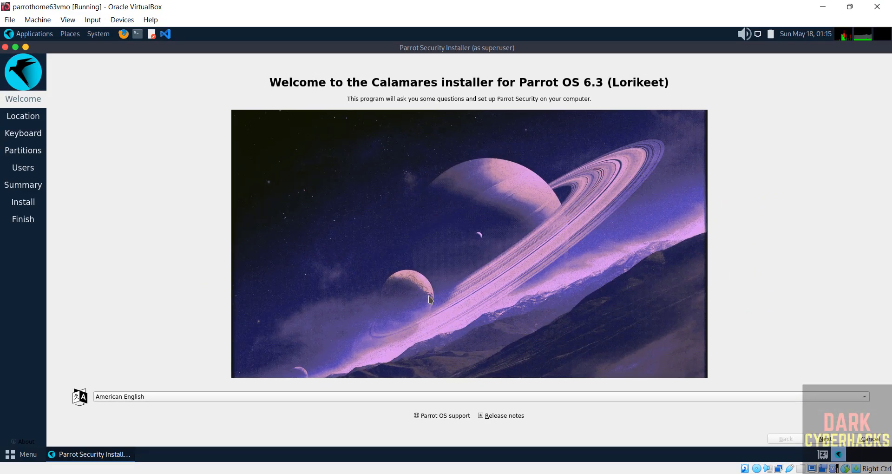
left_click(825, 439)
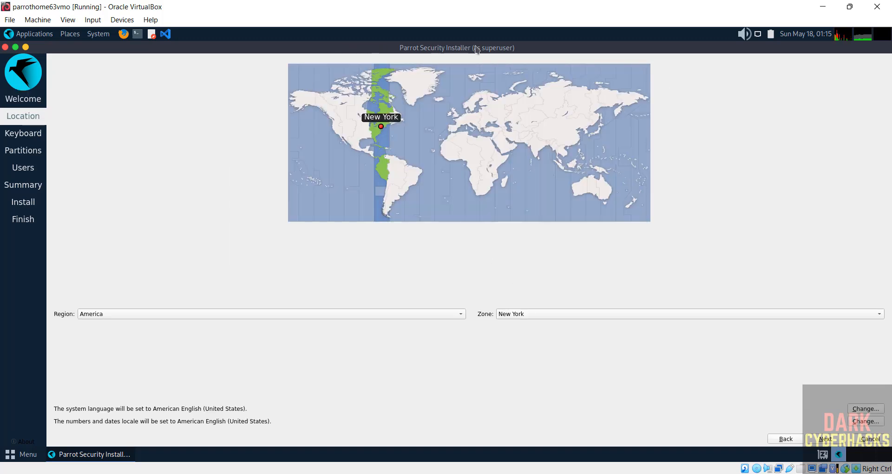
Pick Kolkata on the map for the Asia/Kolkata time zone and continue to keyboard setup.
left_click(148, 312)
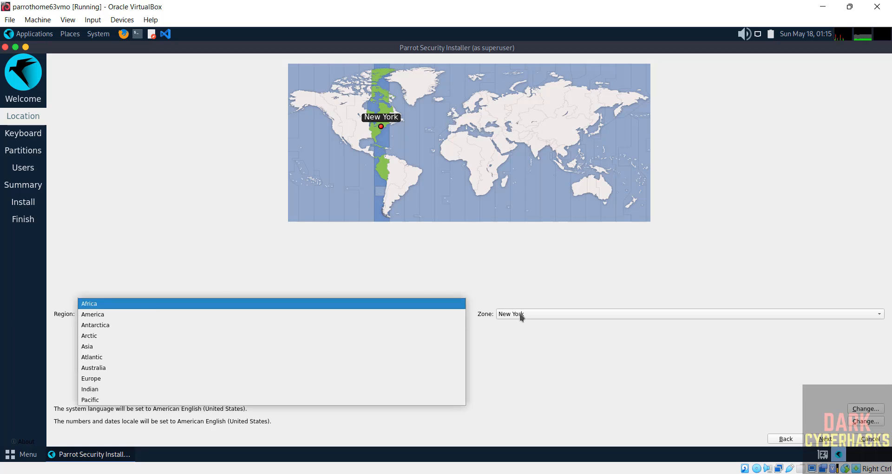
left_click(539, 149)
left_click(539, 148)
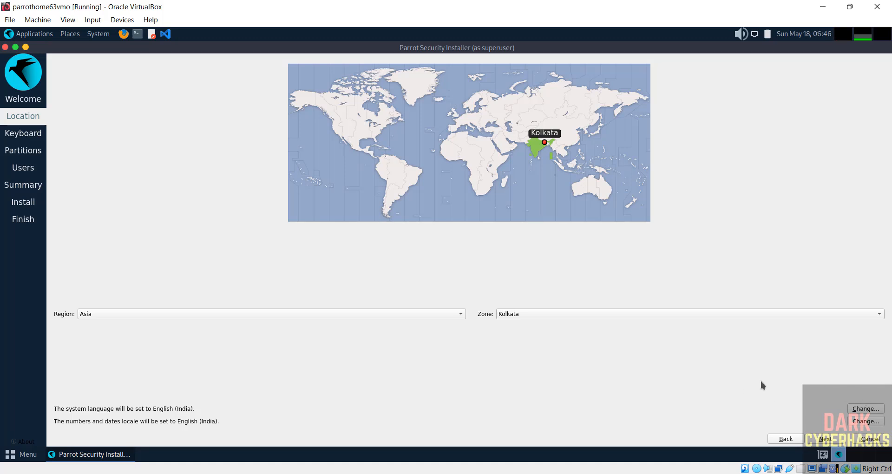
left_click(819, 438)
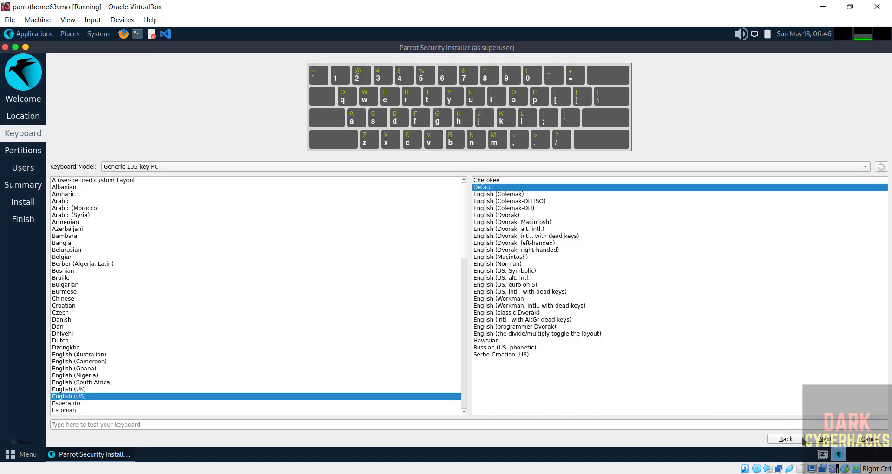
Keep the default keyboard layout and choose Erase disk for the whole 50 GiB virtual disk.
left_click(825, 439)
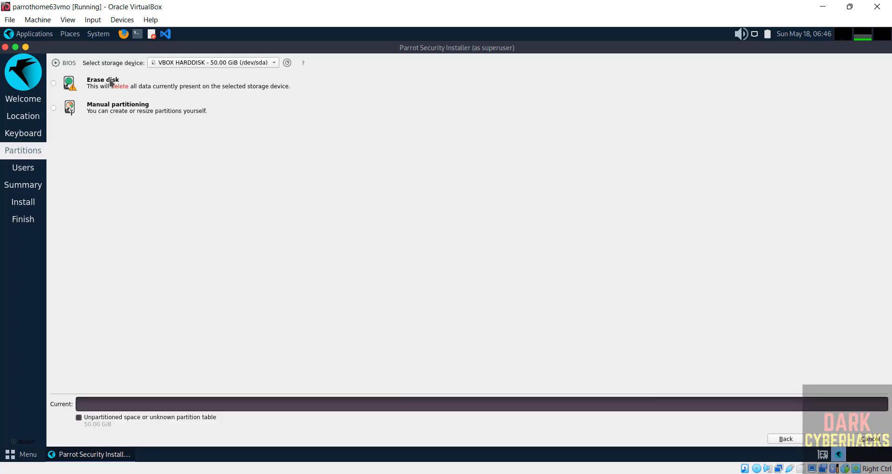
left_click(63, 86)
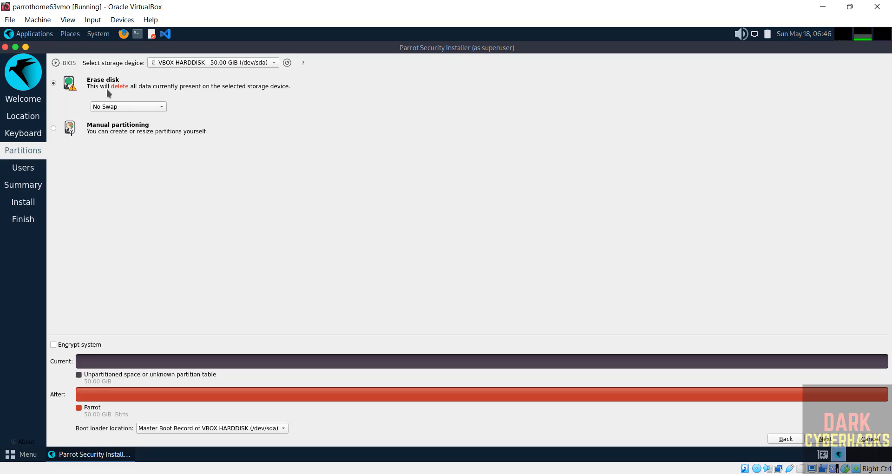
left_click(825, 439)
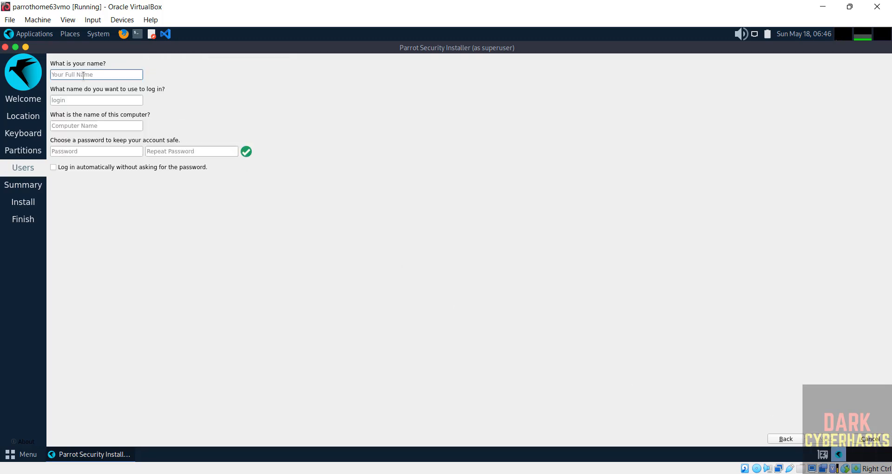
Enter the user's full name and let it fill the login name.
type("r2scho")
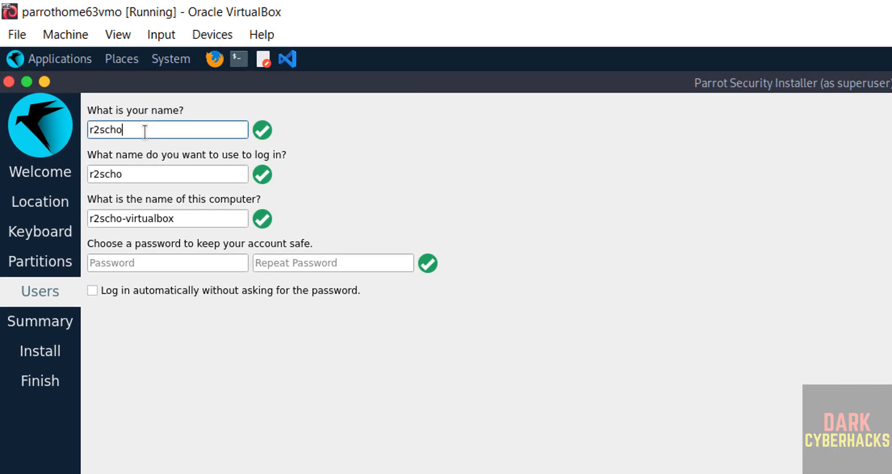
type("ol")
key("BackSpace")
type("ols")
key("Tab")
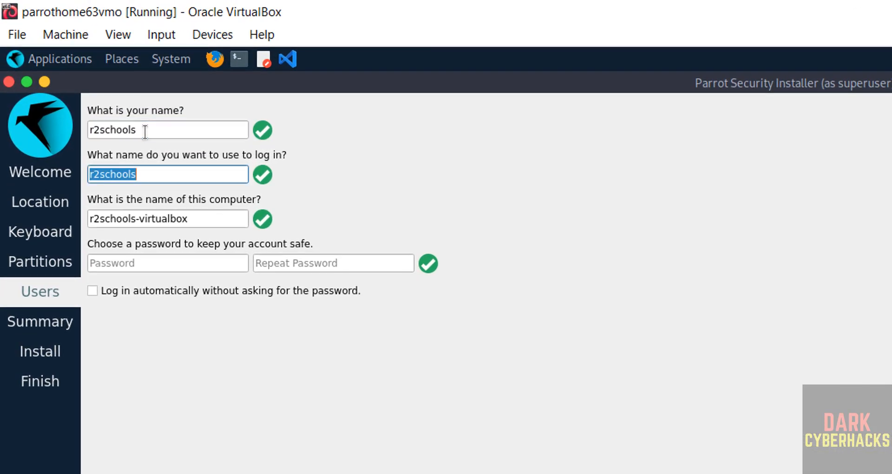
left_click_drag(145, 132, 63, 127)
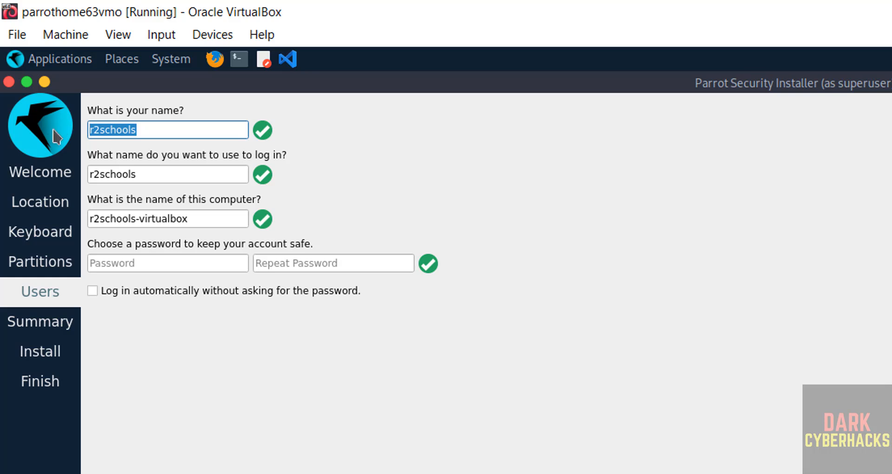
key("Tab")
key("Tab")
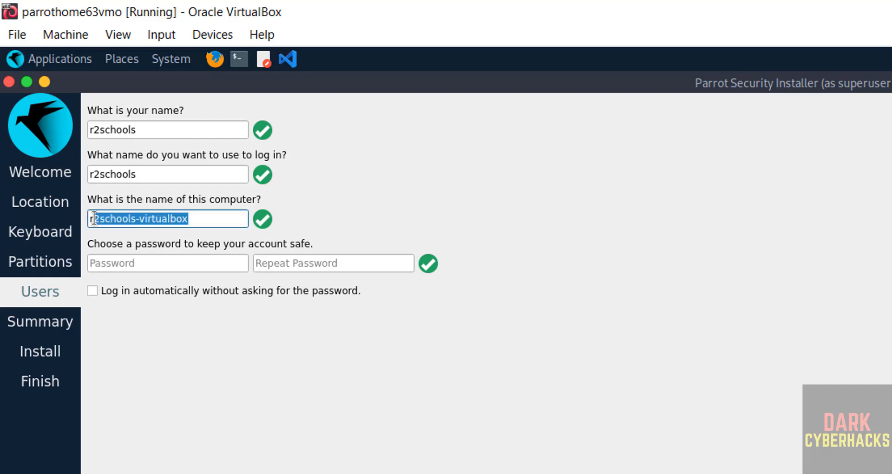
Replace the suggested computer name with ph63vm.
left_click(204, 220)
left_click_drag(204, 220, 61, 226)
type("p")
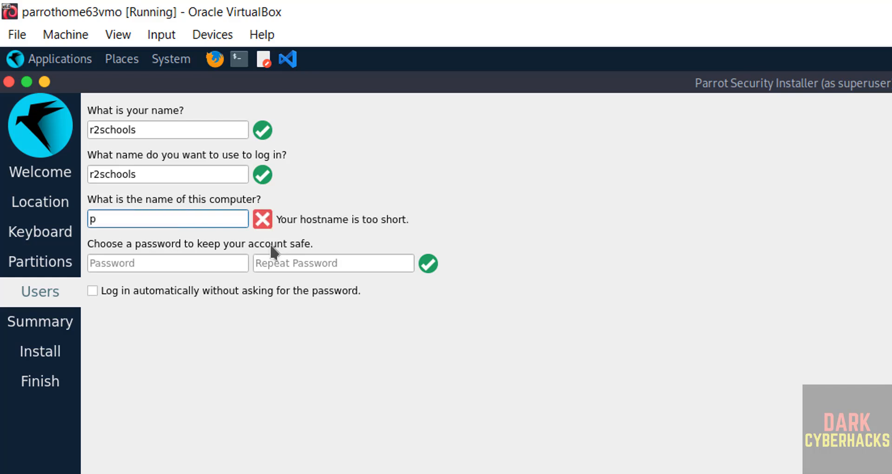
type("h")
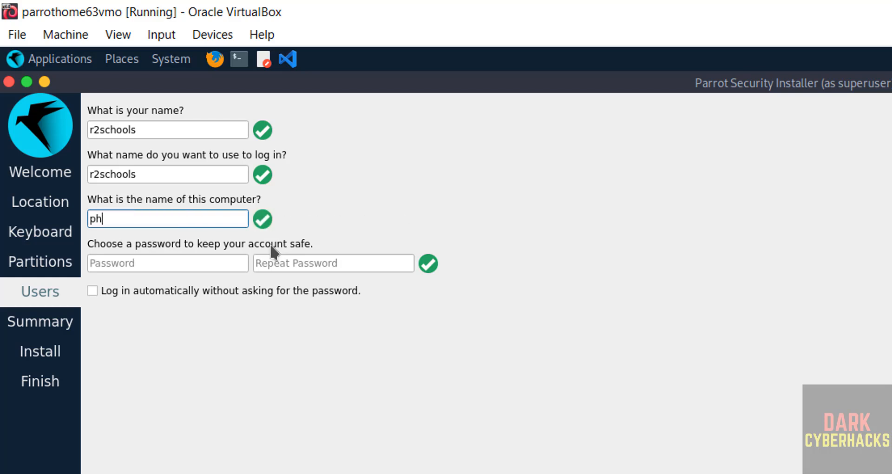
type("2")
key("BackSpace")
type("63vm")
Type the account password in both password fields.
left_click(195, 266)
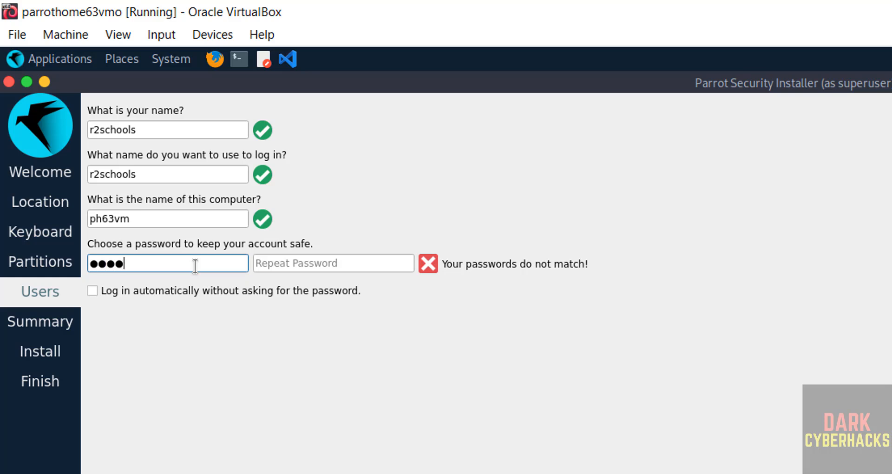
key("Tab")
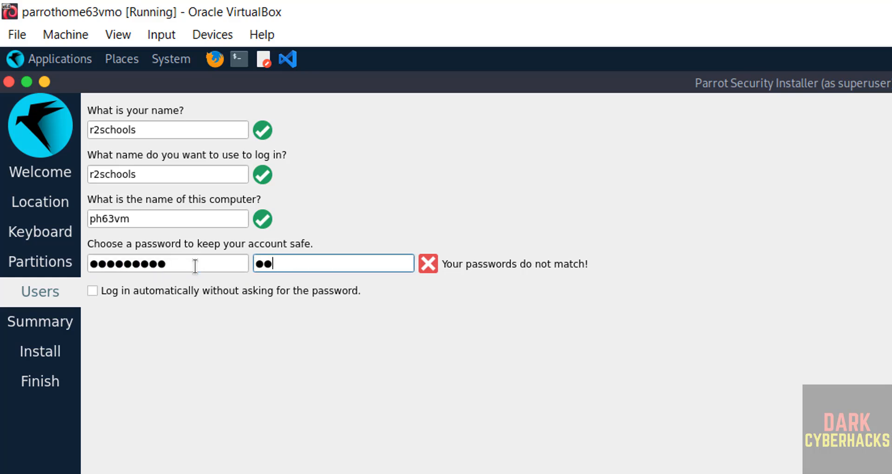
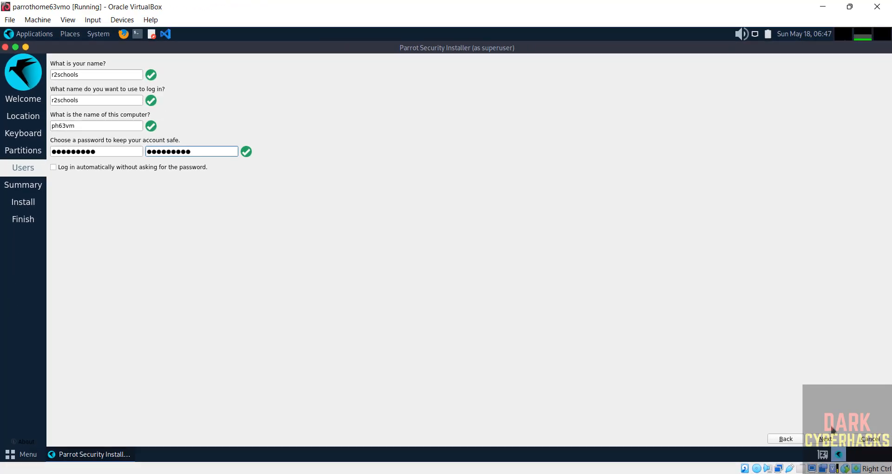
Review the summary and confirm Install now to write Parrot OS 6.3 to the disk.
left_click(825, 437)
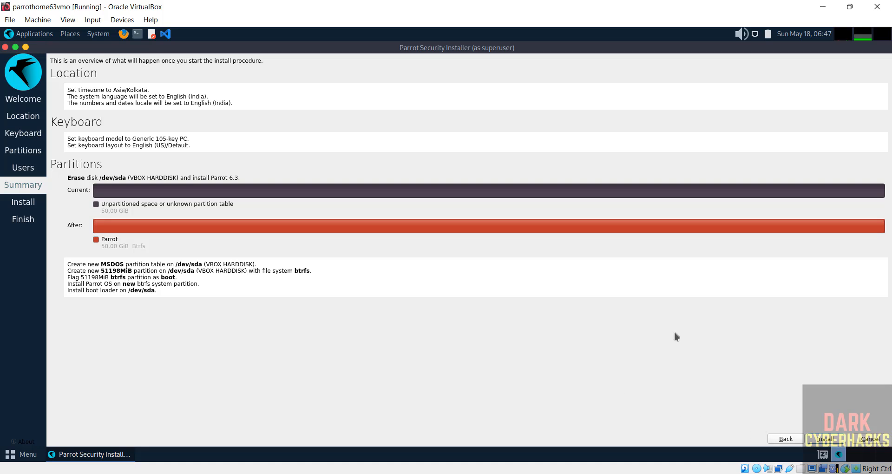
left_click(820, 438)
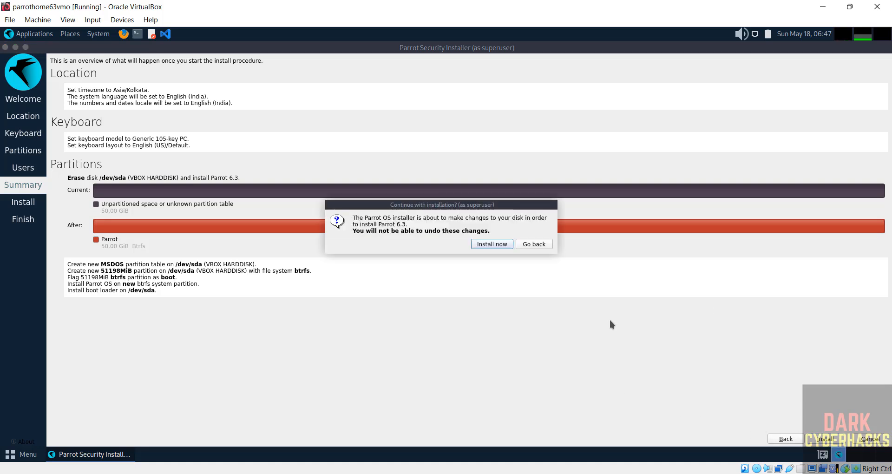
left_click(493, 246)
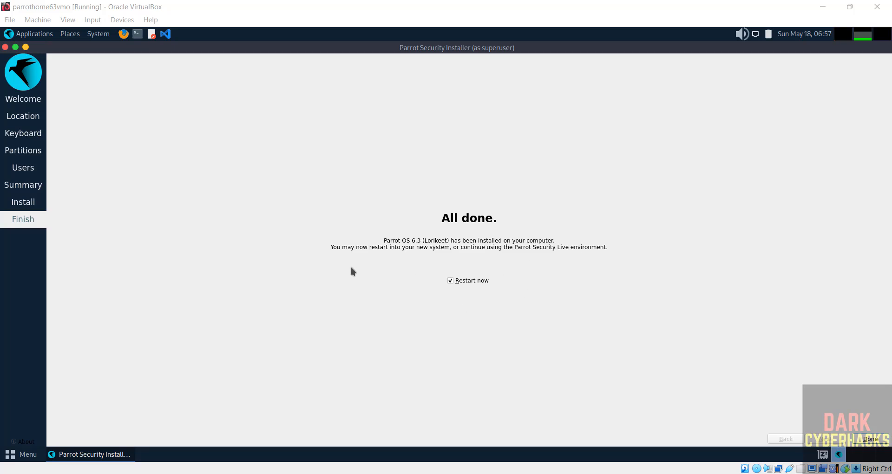
Leave the Parrot installer ISO attached in VirtualBox Manager, then return to the running VM.
left_click(547, 473)
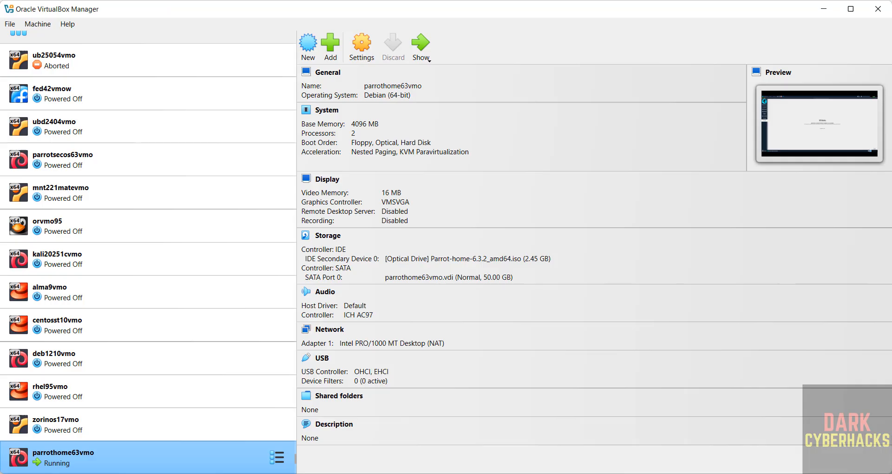
left_click(436, 262)
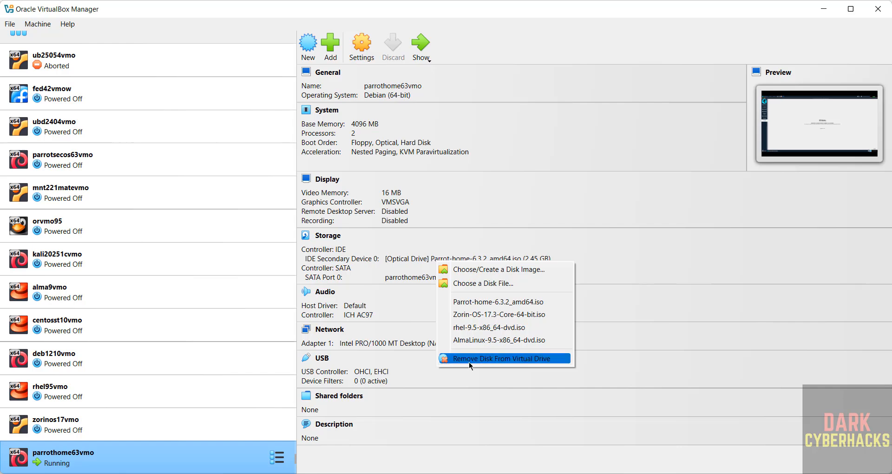
left_click(666, 293)
left_click(824, 8)
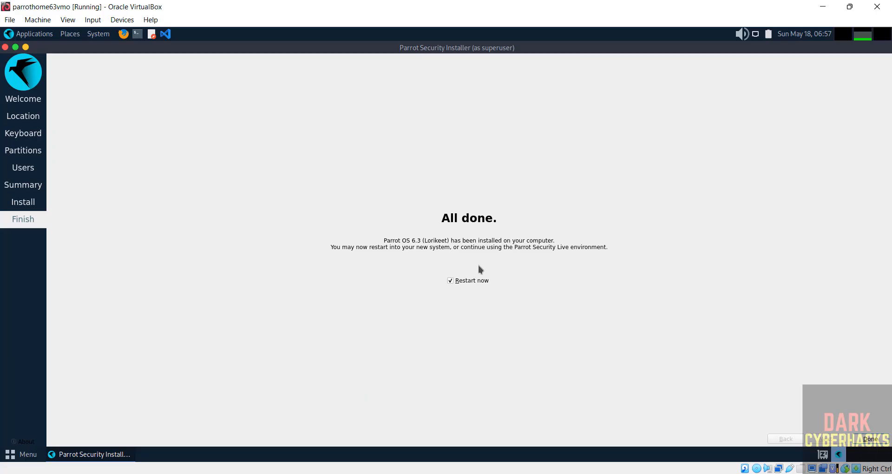
Restart into the installed Parrot OS, log in with the account password, and dismiss the notifications.
left_click(873, 438)
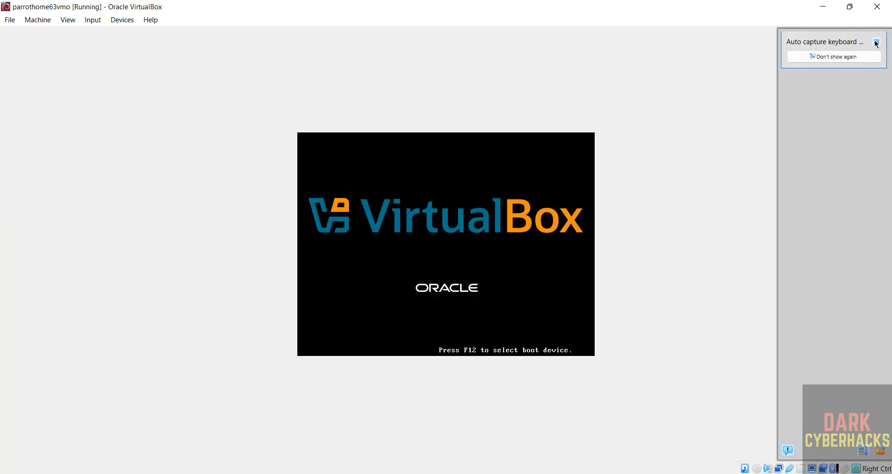
left_click(876, 41)
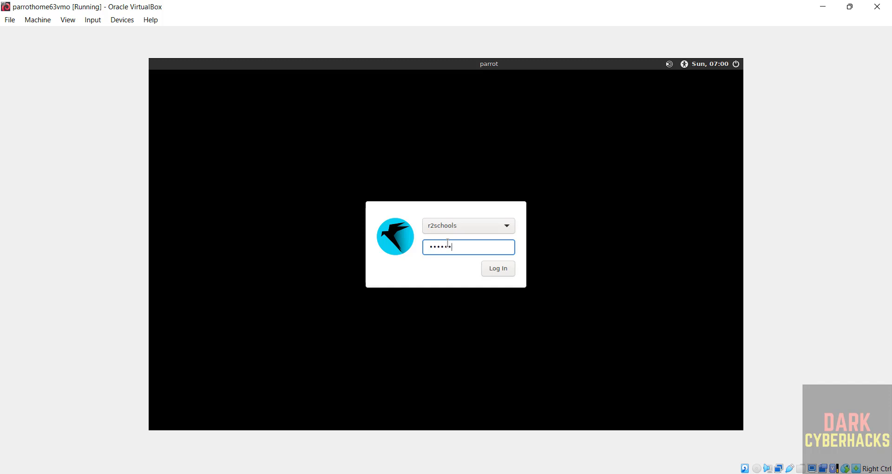
key("Return")
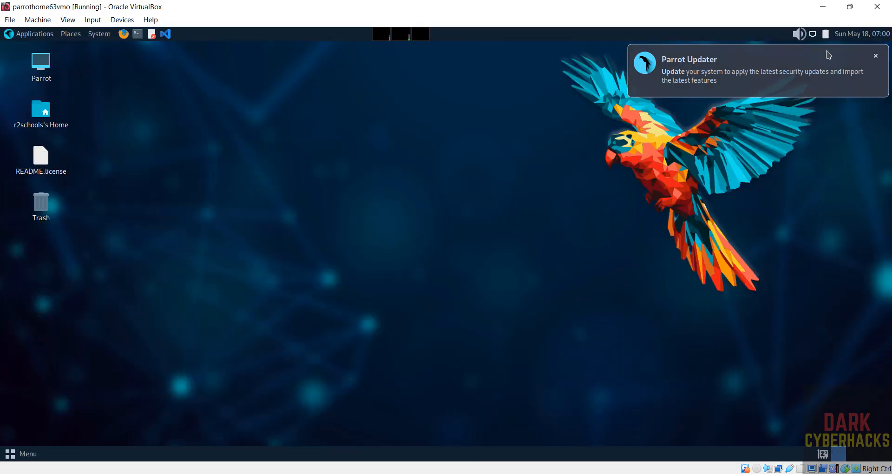
left_click(875, 56)
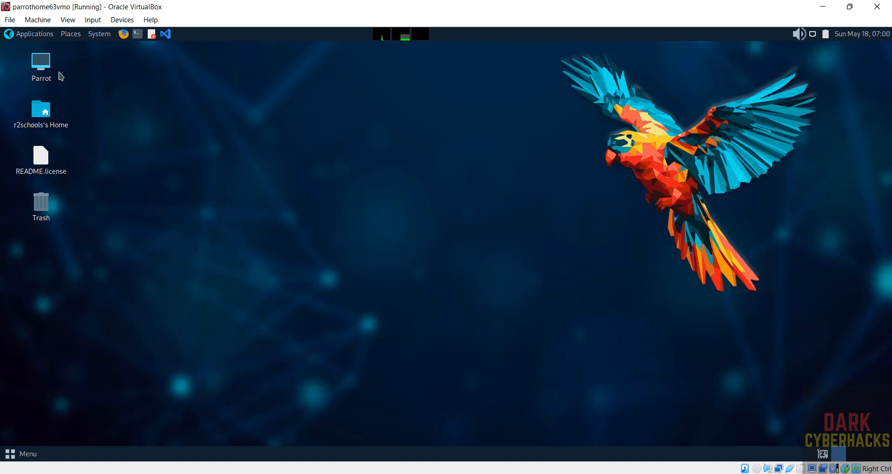
Open a terminal and set its Default profile to a custom Monospace Regular 14 font.
left_click(28, 33)
left_click(204, 212)
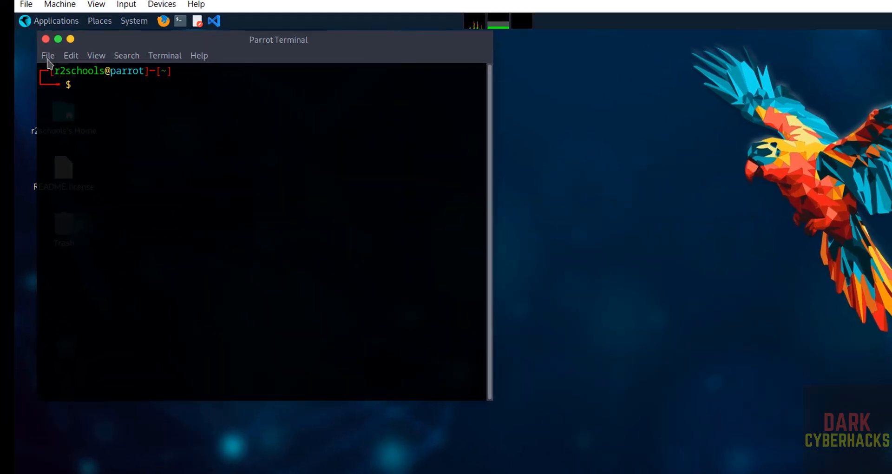
left_click(27, 65)
mouse_move(96, 46)
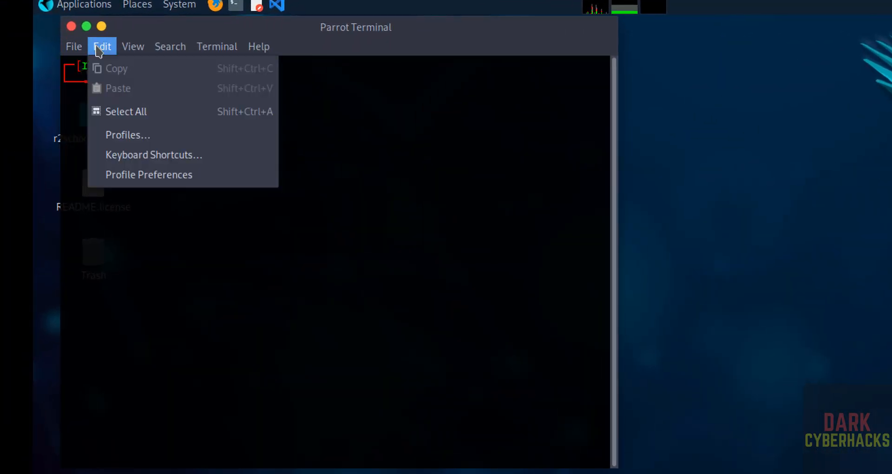
left_click(177, 184)
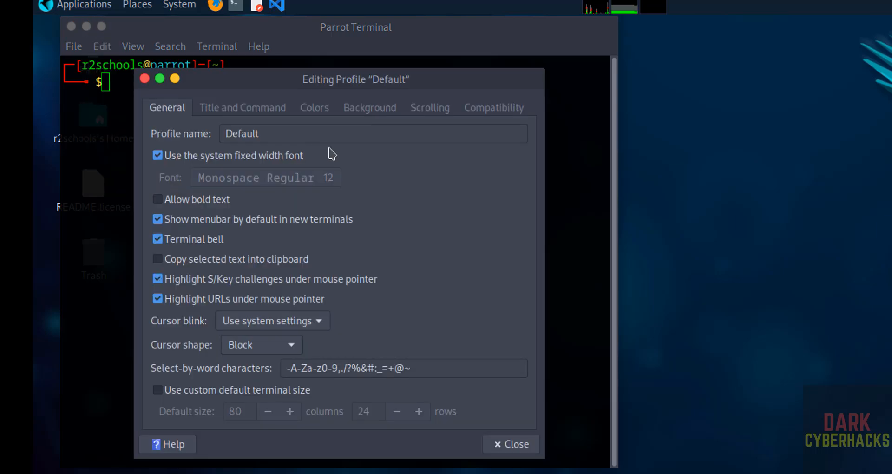
left_click(160, 157)
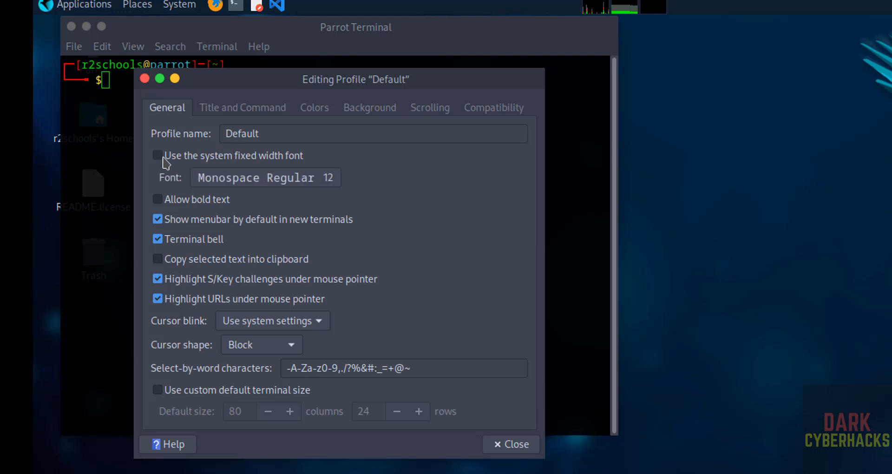
left_click(226, 181)
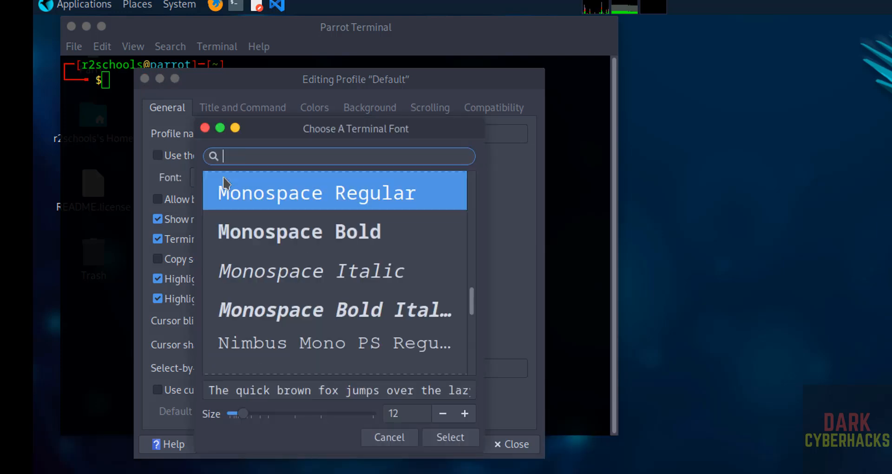
left_click(465, 415)
left_click(465, 415)
left_click(450, 437)
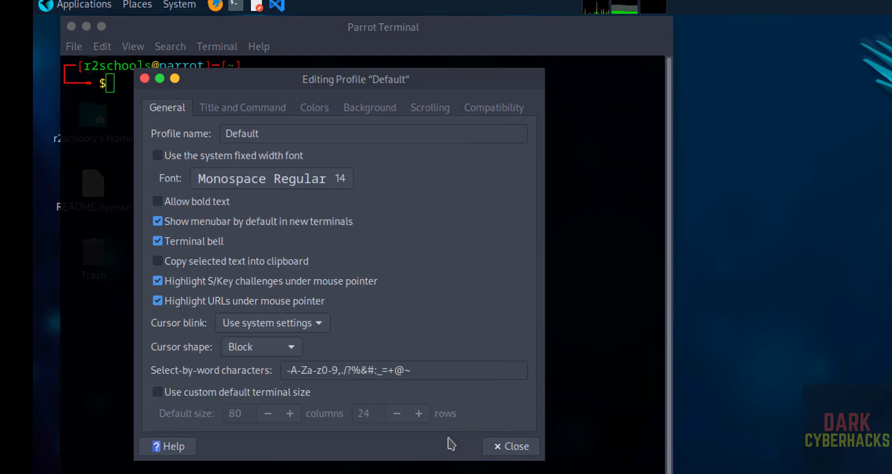
left_click(516, 447)
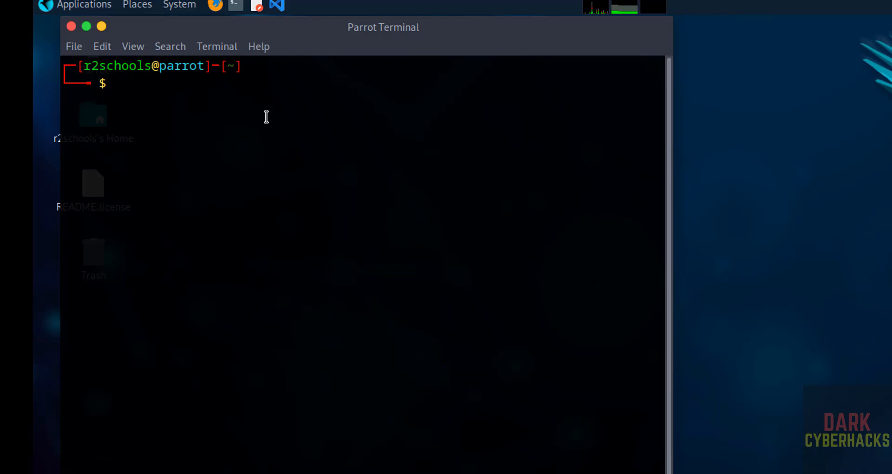
type("more /et")
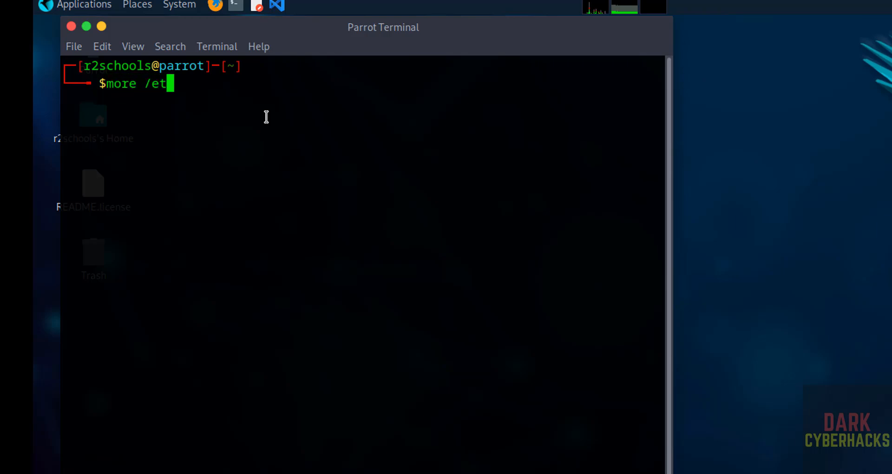
type("c/os-r")
key("Tab")
key("Return")
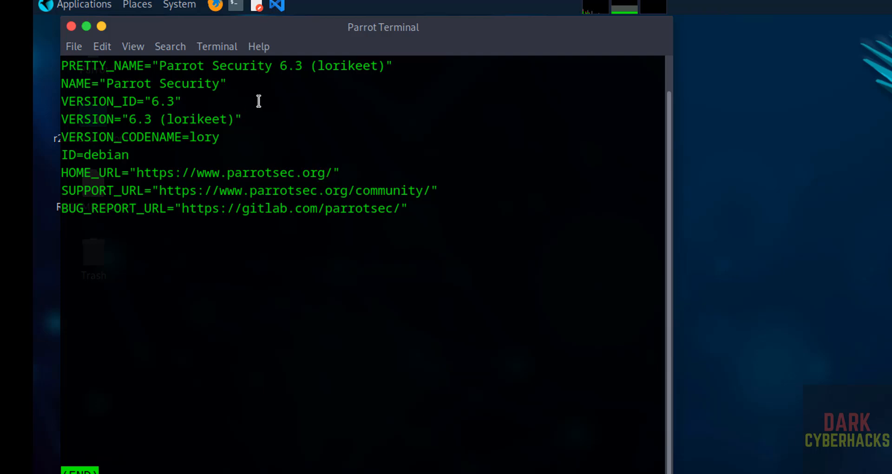
key("q")
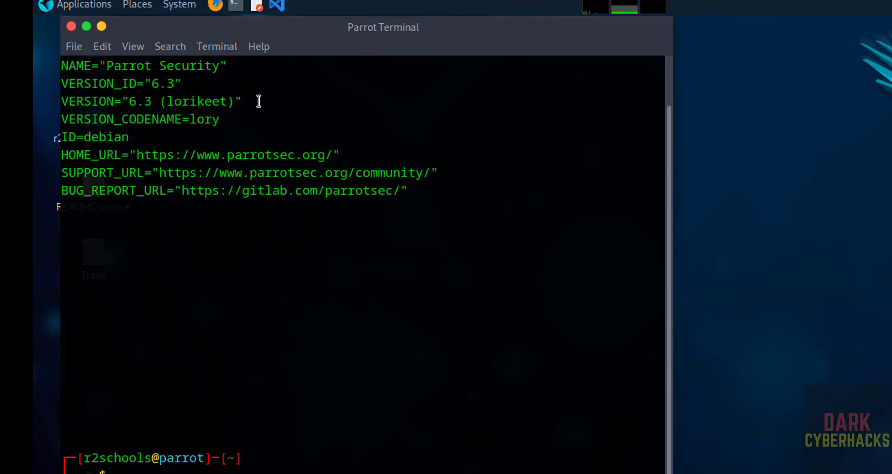
key("ctrl+l")
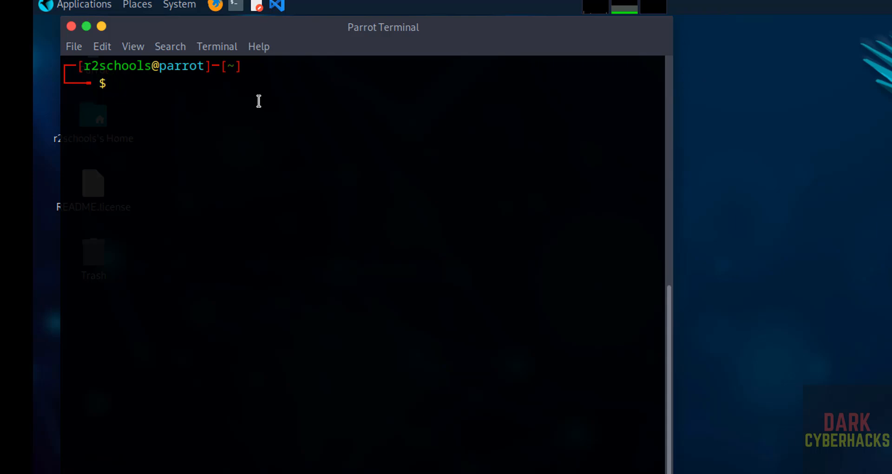
Run 'sudo apt update && sudo apt upgrade', enter the sudo password, and confirm with y.
type("sudo apt update")
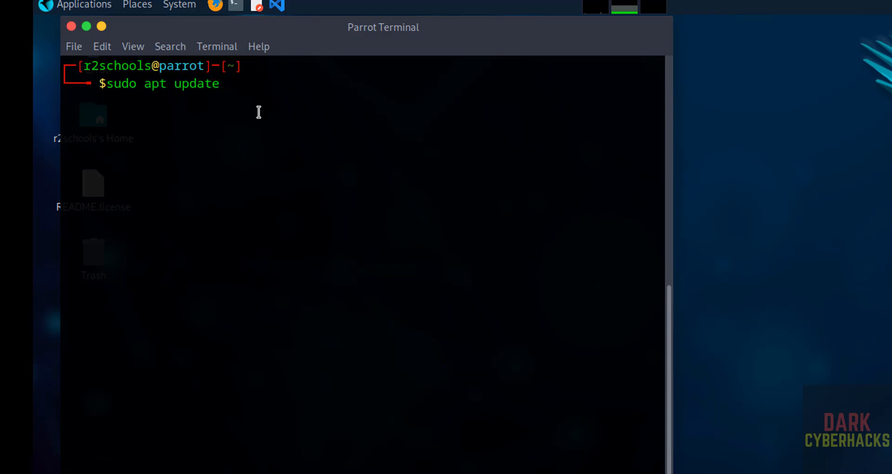
type(" && sudo apt")
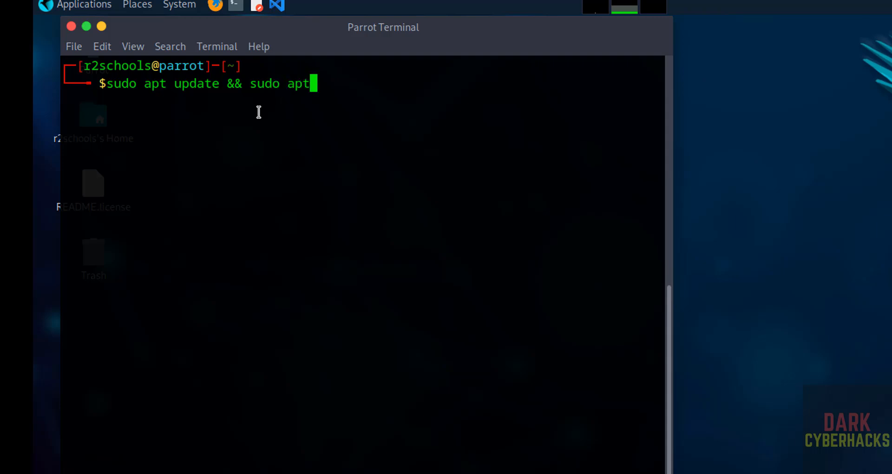
type(" upgrade")
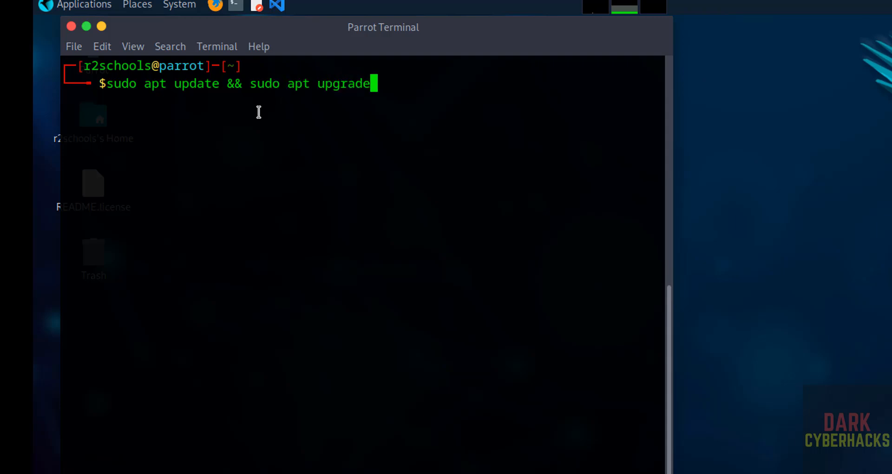
key("Return")
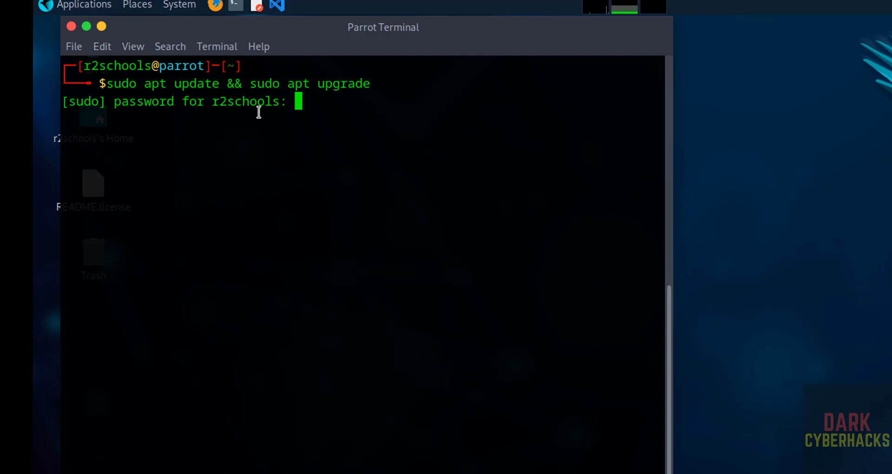
key("Return")
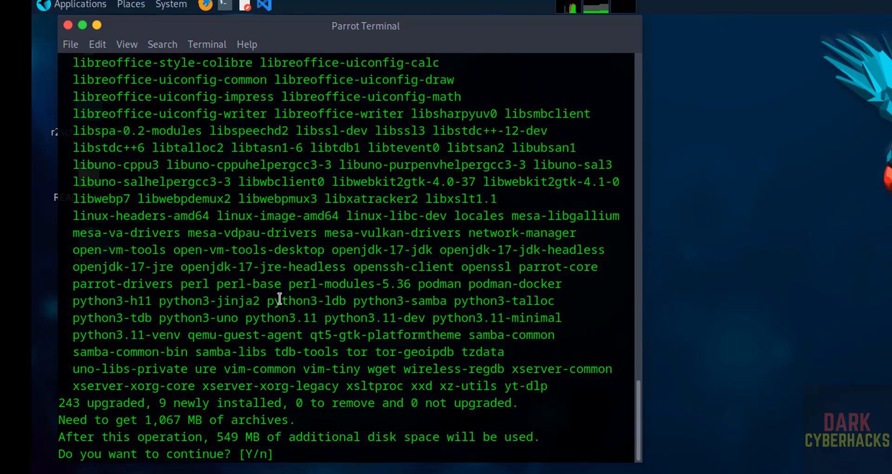
type("y")
key("Return")
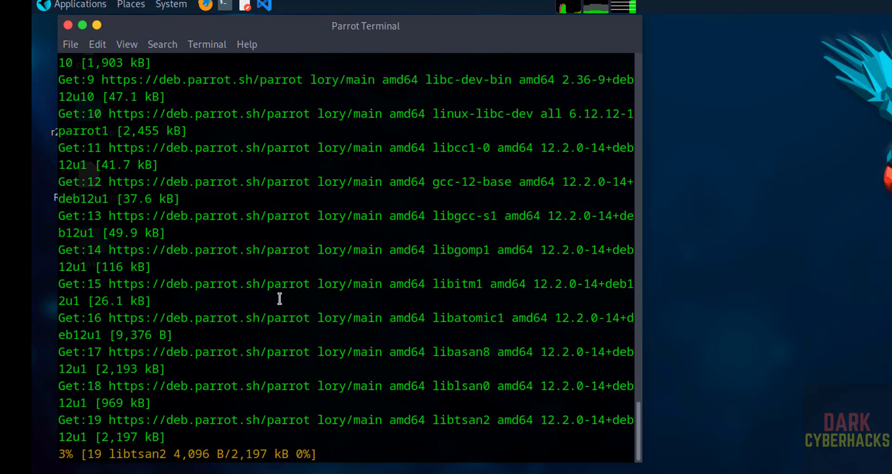